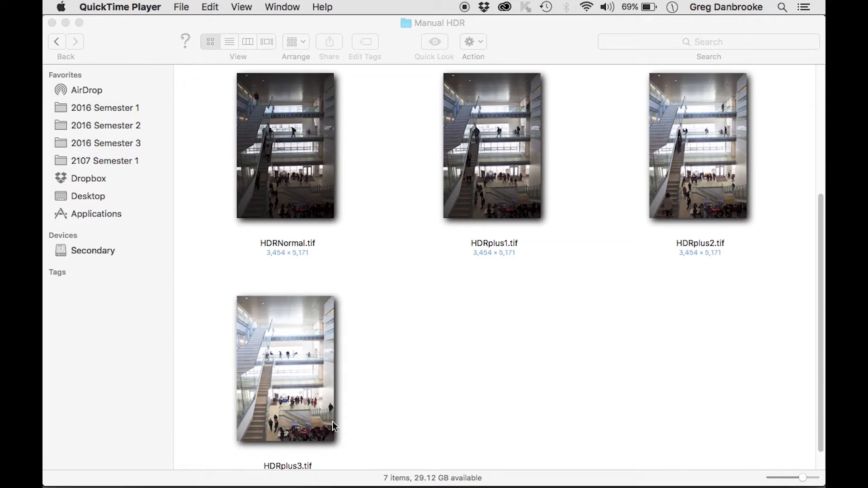
Step: Open HDRNormal.tif and HDRplus1.tif from the Manual HDR folder in Photoshop
{"action": "scroll", "coordinate": [352, 381], "scroll_direction": "up", "scroll_amount": 5}
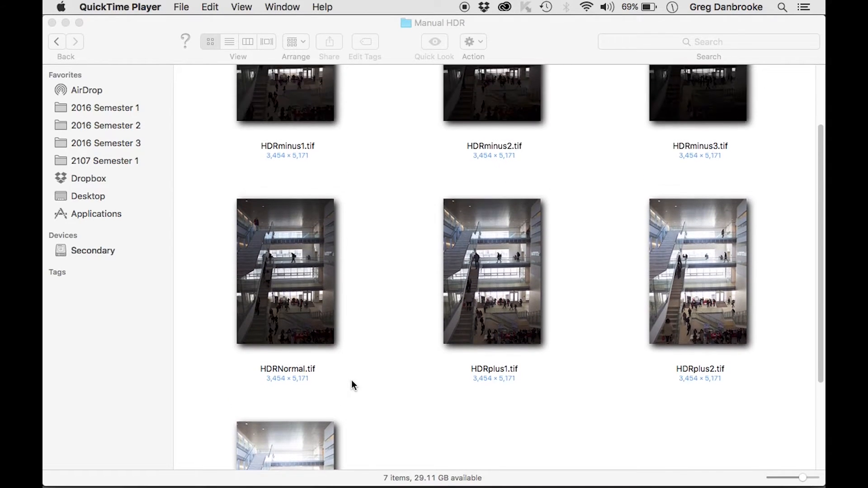
{"action": "left_click", "coordinate": [295, 270]}
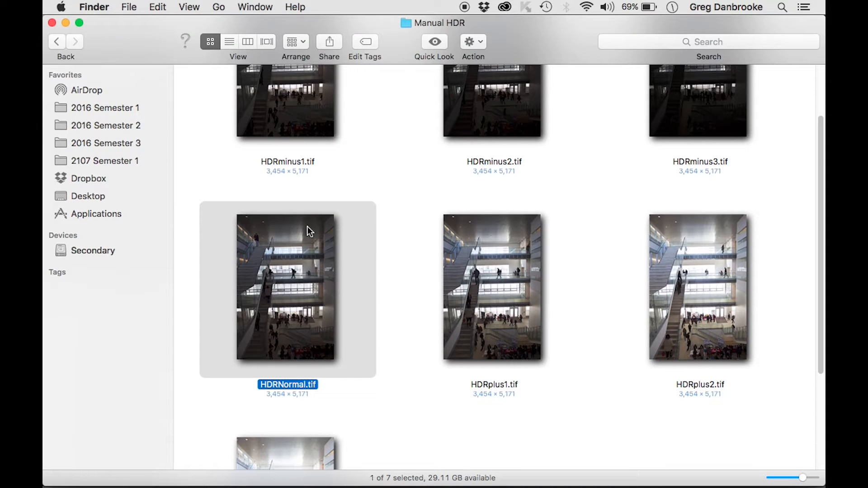
{"action": "double_click", "coordinate": [286, 293]}
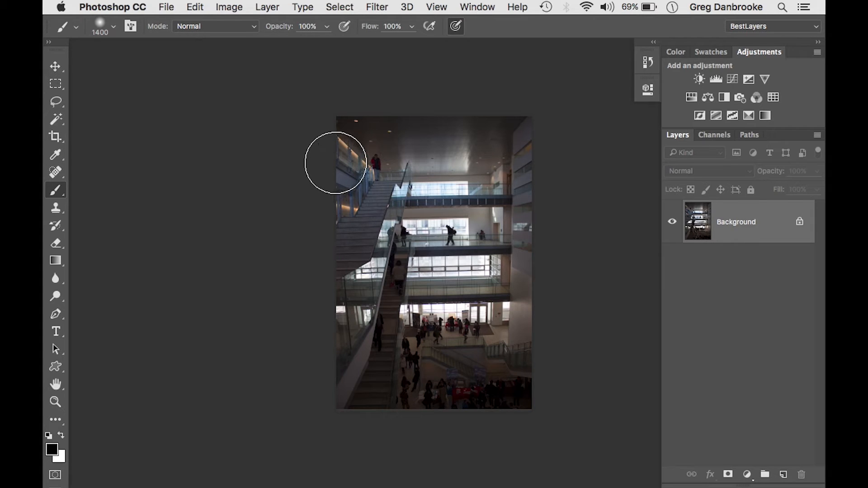
{"action": "mouse_move", "coordinate": [132, 479]}
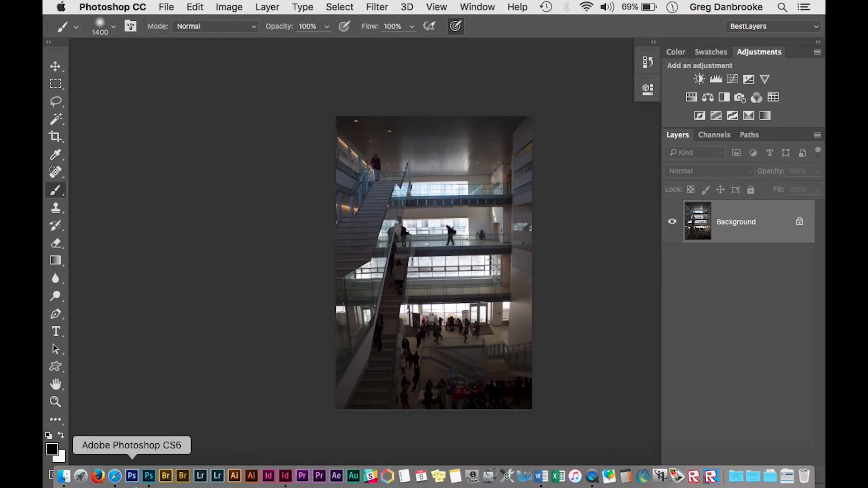
{"action": "left_click", "coordinate": [63, 476]}
{"action": "double_click", "coordinate": [476, 261]}
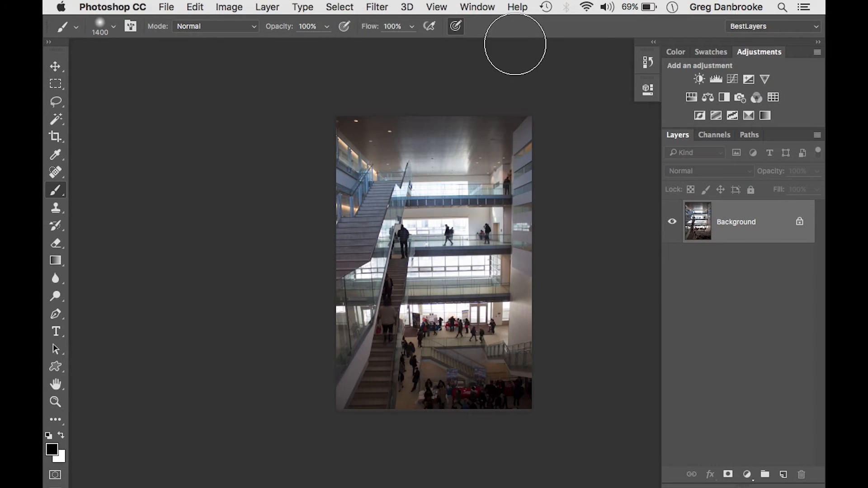
Step: Copy the entire HDRplus1.tif image and paste it into HDRNormal.tif as a new layer
{"action": "mouse_move", "coordinate": [825, 1]}
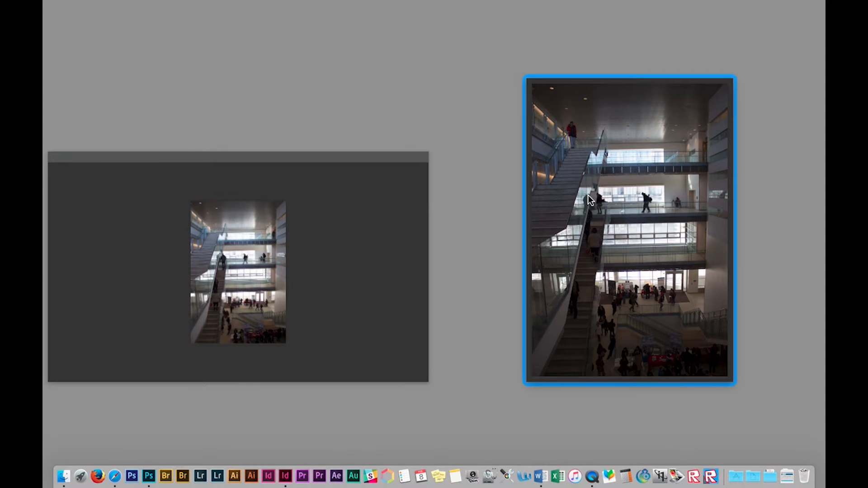
{"action": "left_click", "coordinate": [627, 229]}
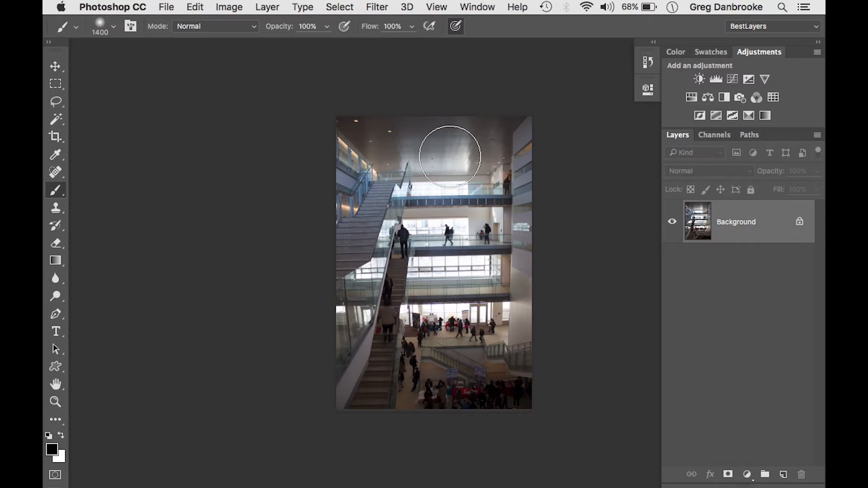
{"action": "left_click", "coordinate": [339, 6]}
{"action": "left_click", "coordinate": [343, 20]}
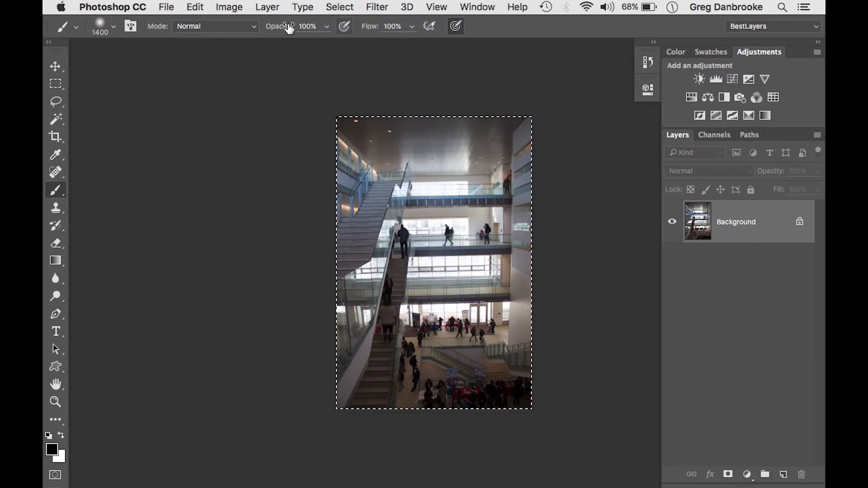
{"action": "left_click", "coordinate": [195, 6]}
{"action": "left_click", "coordinate": [212, 106]}
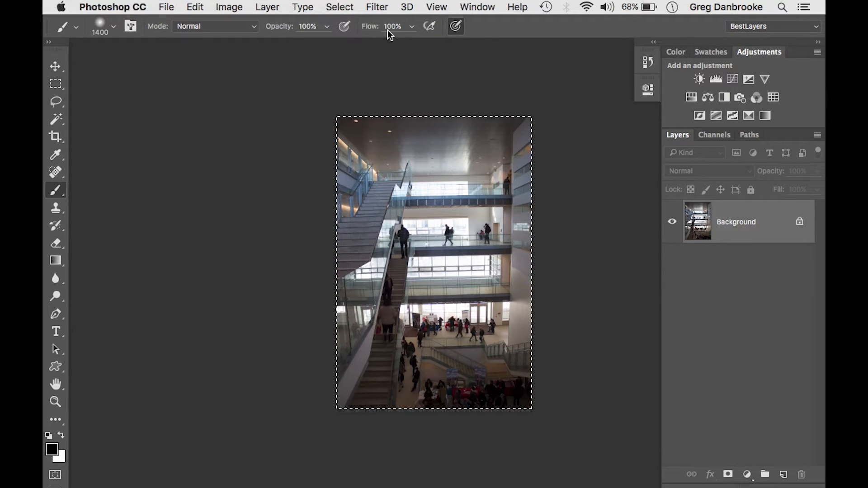
{"action": "left_click", "coordinate": [496, 6]}
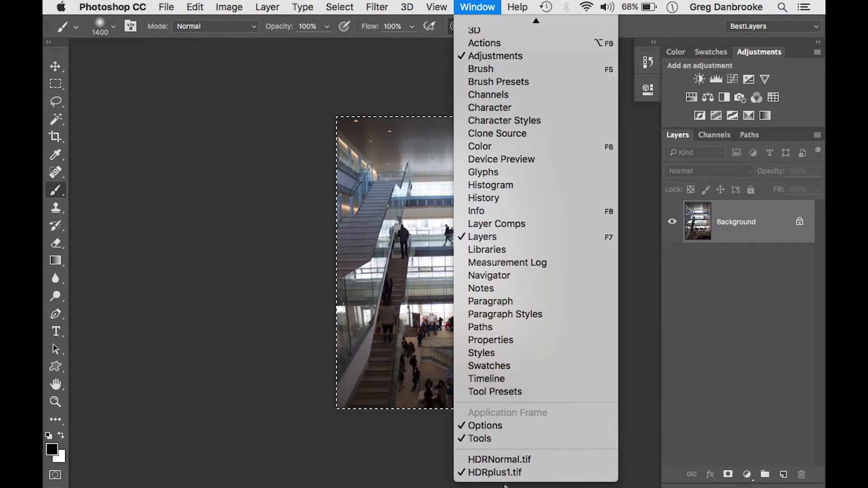
{"action": "left_click", "coordinate": [497, 458]}
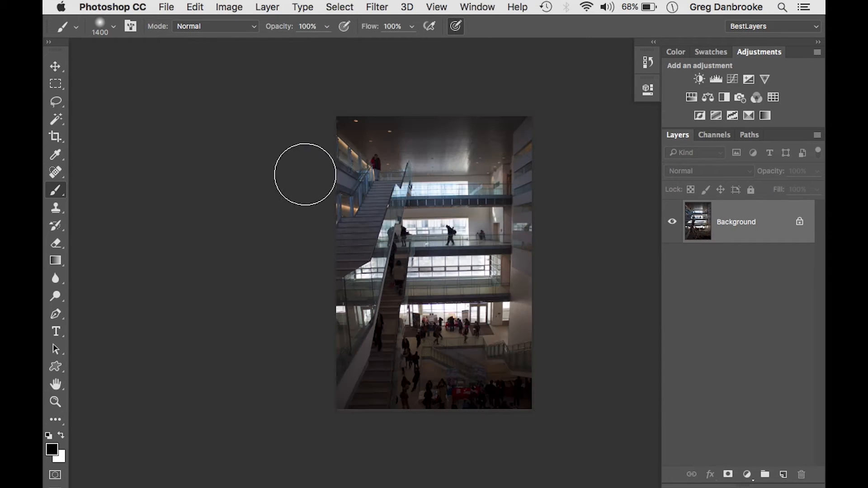
{"action": "left_click", "coordinate": [203, 7]}
{"action": "left_click", "coordinate": [205, 130]}
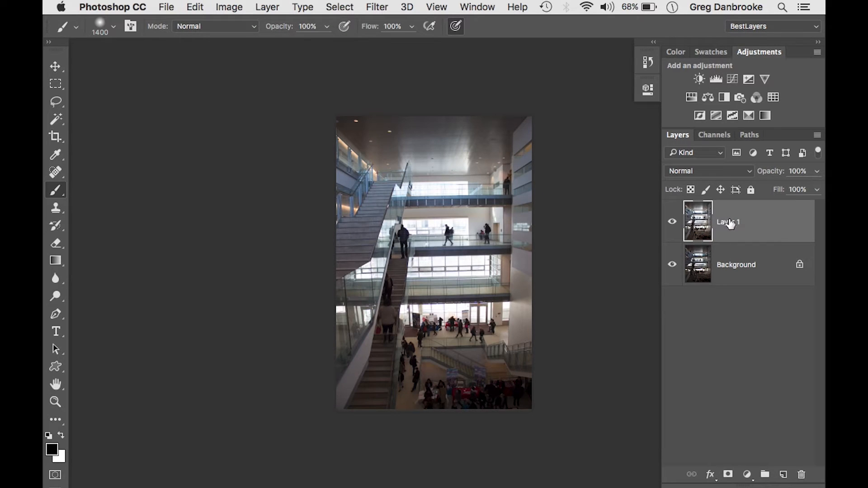
Step: Rename the pasted layer Plus 1 and convert the background into a layer named Normal
{"action": "type", "text": "Plu"}
{"action": "key", "text": "Return"}
{"action": "double_click", "coordinate": [739, 265]}
{"action": "type", "text": "Mor"}
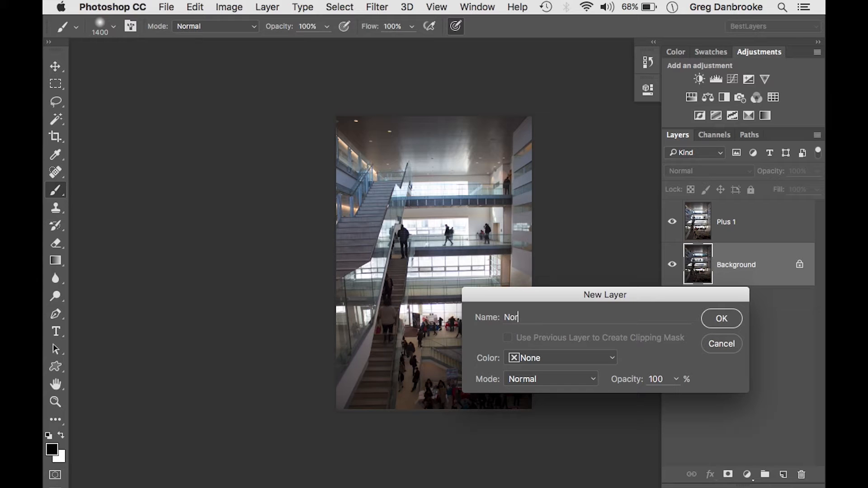
{"action": "type", "text": "mal"}
{"action": "left_click", "coordinate": [721, 319]}
Step: Compare the Plus 1 layer with the Normal exposure, and give Plus 1 a layer mask inverted to black
{"action": "left_click", "coordinate": [702, 226]}
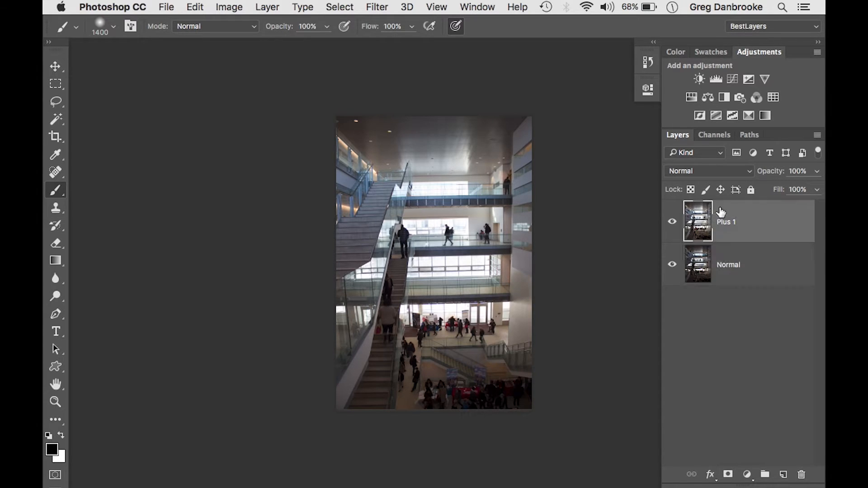
{"action": "left_click", "coordinate": [672, 225]}
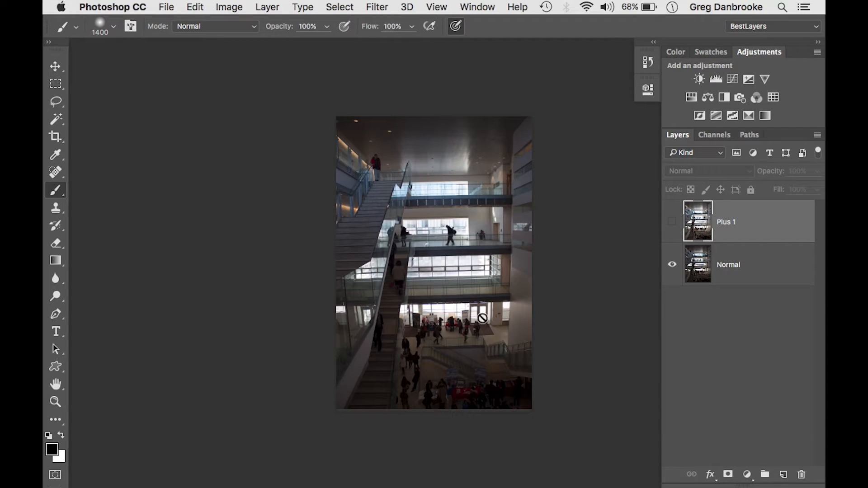
{"action": "left_click", "coordinate": [672, 224]}
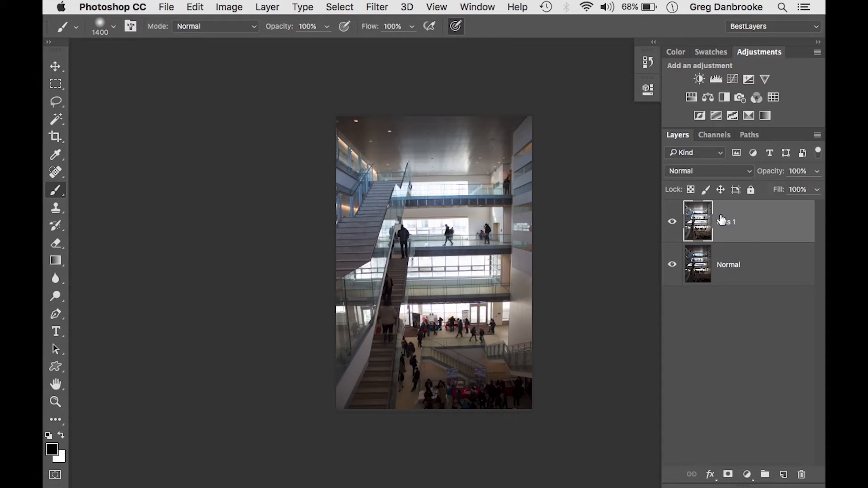
{"action": "left_click", "coordinate": [727, 475]}
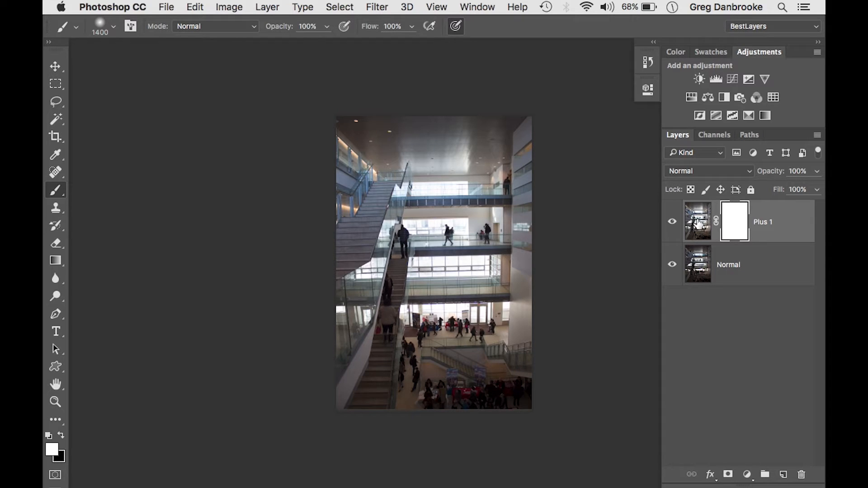
{"action": "key", "text": "super+i"}
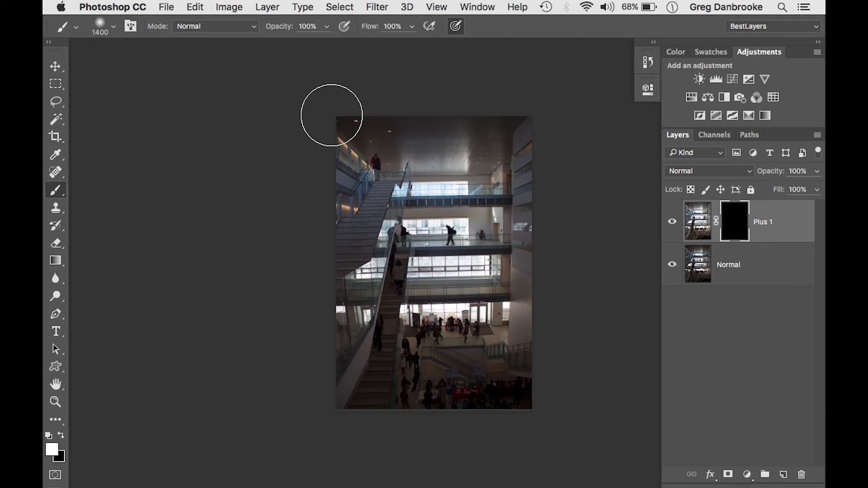
Step: Enlarge the brush to 2000 and paint white around the edges of the Plus 1 mask, leaving the centre black
{"action": "key", "text": "bracketright"}
{"action": "key", "text": "bracketright"}
{"action": "key", "text": "bracketright"}
{"action": "key", "text": "bracketright"}
{"action": "key", "text": "bracketright"}
{"action": "key", "text": "bracketright"}
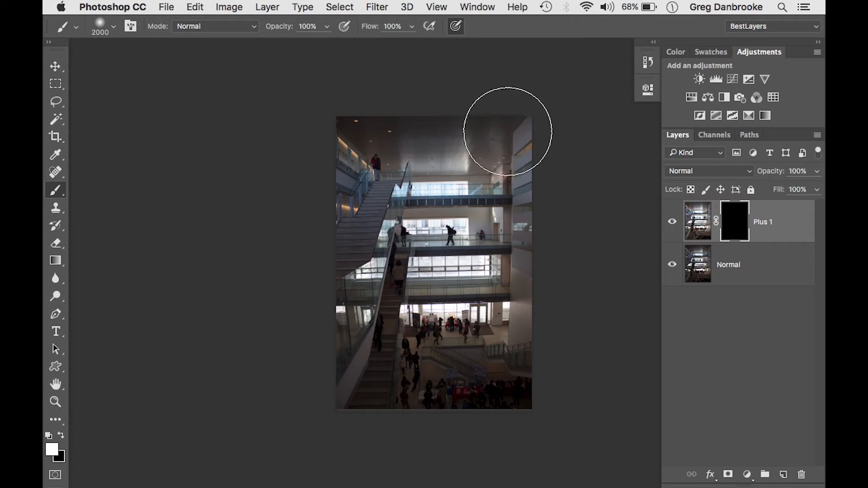
{"action": "mouse_move", "coordinate": [472, 124]}
{"action": "left_mouse_down"}
{"action": "mouse_move", "coordinate": [362, 120]}
{"action": "mouse_move", "coordinate": [322, 150]}
{"action": "mouse_move", "coordinate": [311, 190]}
{"action": "mouse_move", "coordinate": [311, 211]}
{"action": "mouse_move", "coordinate": [351, 150]}
{"action": "mouse_move", "coordinate": [397, 121]}
{"action": "mouse_move", "coordinate": [347, 162]}
{"action": "mouse_move", "coordinate": [328, 252]}
{"action": "mouse_move", "coordinate": [344, 318]}
{"action": "mouse_move", "coordinate": [340, 367]}
{"action": "mouse_move", "coordinate": [378, 391]}
{"action": "mouse_move", "coordinate": [440, 401]}
{"action": "mouse_move", "coordinate": [560, 397]}
{"action": "mouse_move", "coordinate": [499, 417]}
{"action": "mouse_move", "coordinate": [454, 405]}
{"action": "left_mouse_up"}
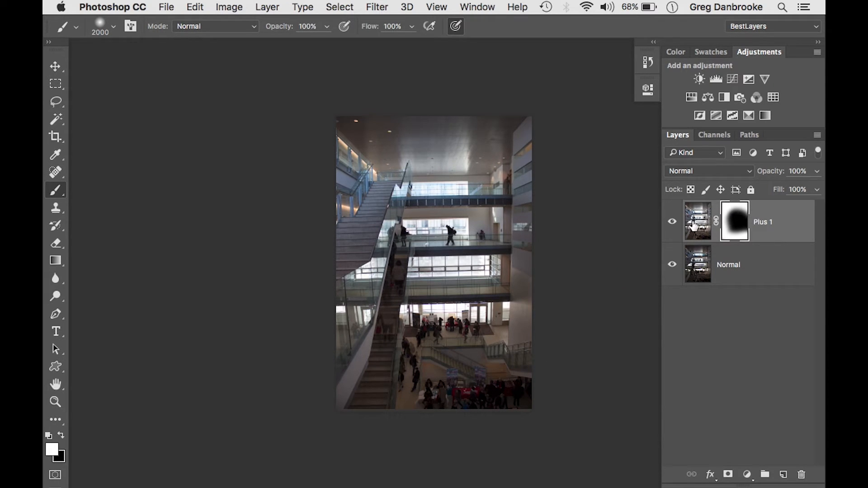
Step: Reduce the brush to 800 and paint white on the Plus 1 mask over the ghosted figure on the lower staircase
{"action": "left_click", "coordinate": [387, 325], "text": "super"}
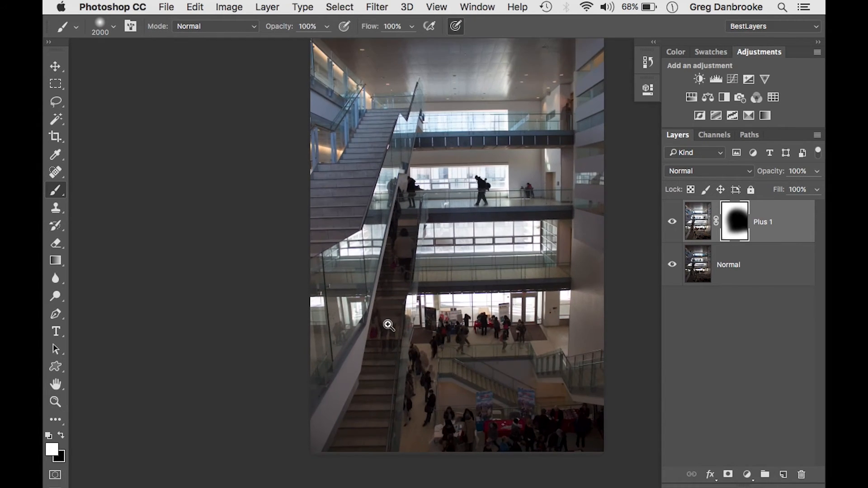
{"action": "left_click", "coordinate": [388, 324], "text": "super"}
{"action": "left_click", "coordinate": [388, 325], "text": "super"}
{"action": "key", "text": "bracketleft"}
{"action": "key", "text": "bracketleft"}
{"action": "key", "text": "bracketleft"}
{"action": "key", "text": "bracketleft"}
{"action": "key", "text": "bracketleft"}
{"action": "key", "text": "bracketleft"}
{"action": "key", "text": "bracketleft"}
{"action": "key", "text": "bracketleft"}
{"action": "key", "text": "bracketleft"}
{"action": "key", "text": "bracketleft"}
{"action": "key", "text": "bracketleft"}
{"action": "key", "text": "bracketleft"}
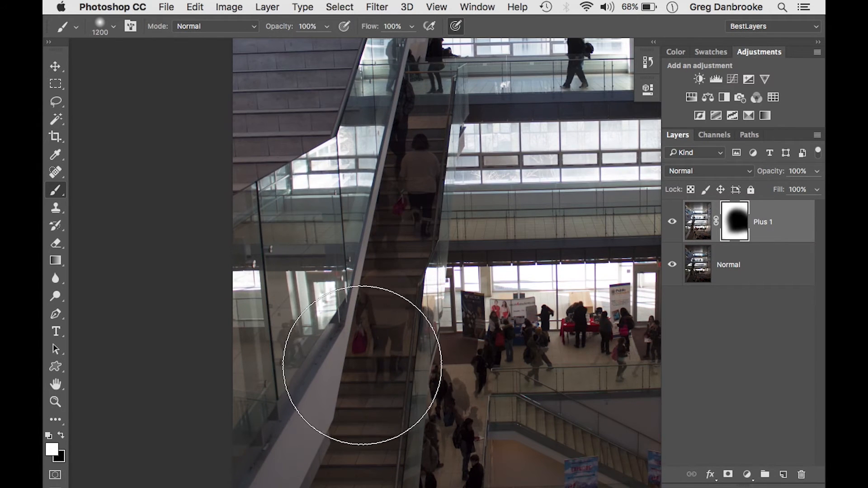
{"action": "mouse_move", "coordinate": [358, 390]}
{"action": "left_mouse_down"}
{"action": "mouse_move", "coordinate": [370, 251]}
{"action": "mouse_move", "coordinate": [354, 343]}
{"action": "mouse_move", "coordinate": [317, 400]}
{"action": "mouse_move", "coordinate": [298, 412]}
{"action": "mouse_move", "coordinate": [334, 360]}
{"action": "mouse_move", "coordinate": [353, 362]}
{"action": "mouse_move", "coordinate": [438, 282]}
{"action": "mouse_move", "coordinate": [517, 266]}
{"action": "left_mouse_up"}
Step: Check the atrium for ghosted people and paint the Plus 1 mask white up the staircase to reveal that exposure's figures
{"action": "scroll", "coordinate": [518, 267], "scroll_direction": "up", "scroll_amount": 10}
{"action": "scroll", "coordinate": [517, 267], "scroll_direction": "right", "scroll_amount": 5}
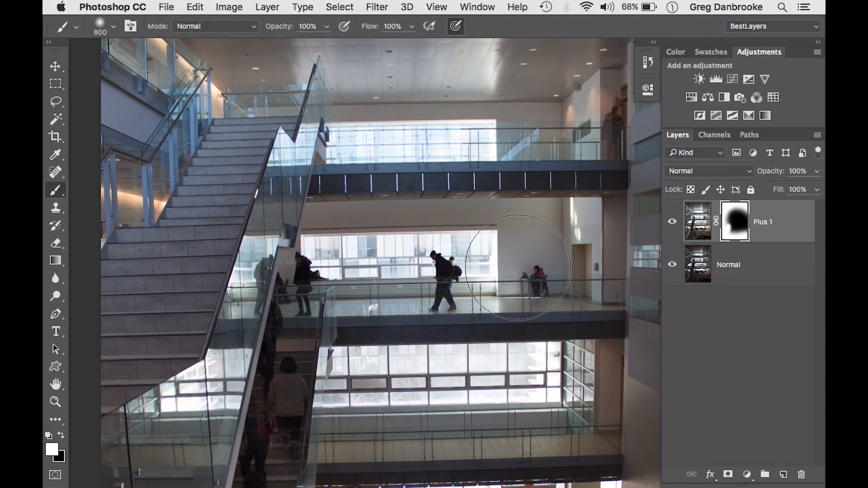
{"action": "scroll", "coordinate": [518, 267], "scroll_direction": "down", "scroll_amount": 10}
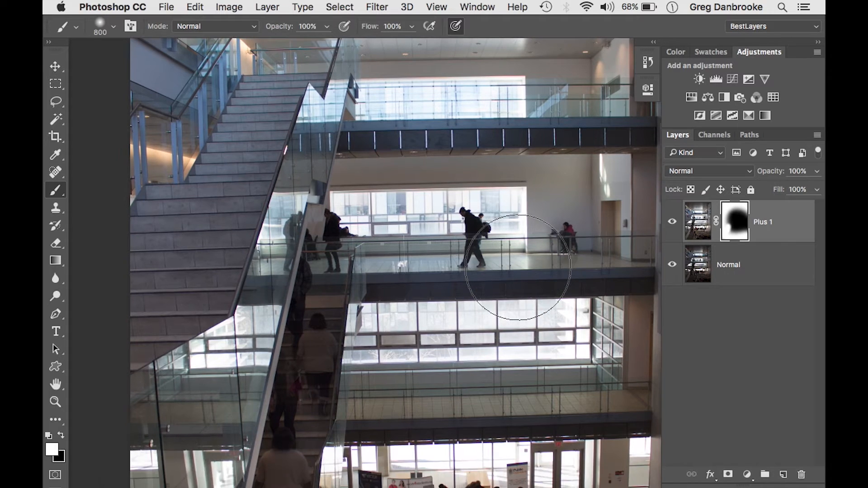
{"action": "scroll", "coordinate": [517, 266], "scroll_direction": "right", "scroll_amount": 3}
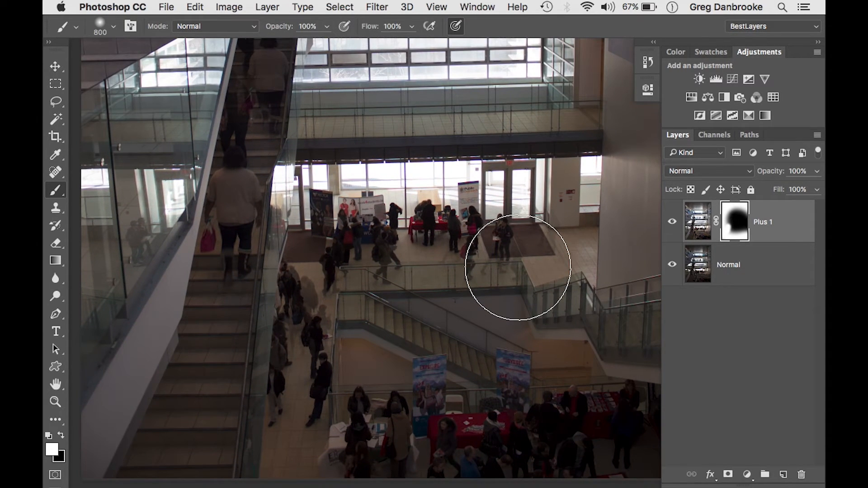
{"action": "scroll", "coordinate": [517, 267], "scroll_direction": "up", "scroll_amount": 3}
{"action": "scroll", "coordinate": [517, 267], "scroll_direction": "left", "scroll_amount": 3}
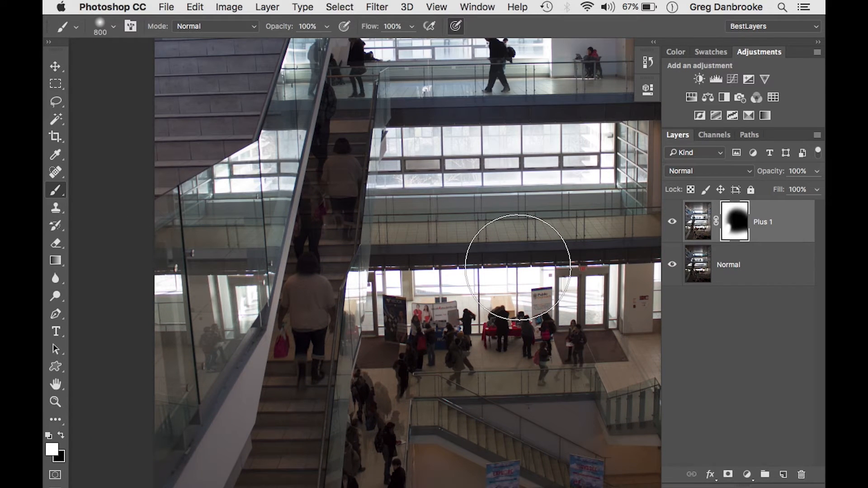
{"action": "left_click", "coordinate": [349, 209], "text": "super"}
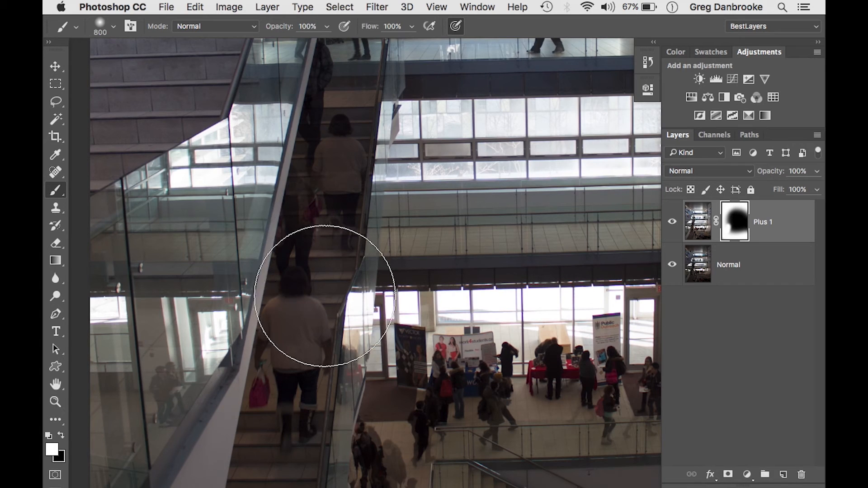
{"action": "left_click", "coordinate": [338, 232], "text": "alt+super"}
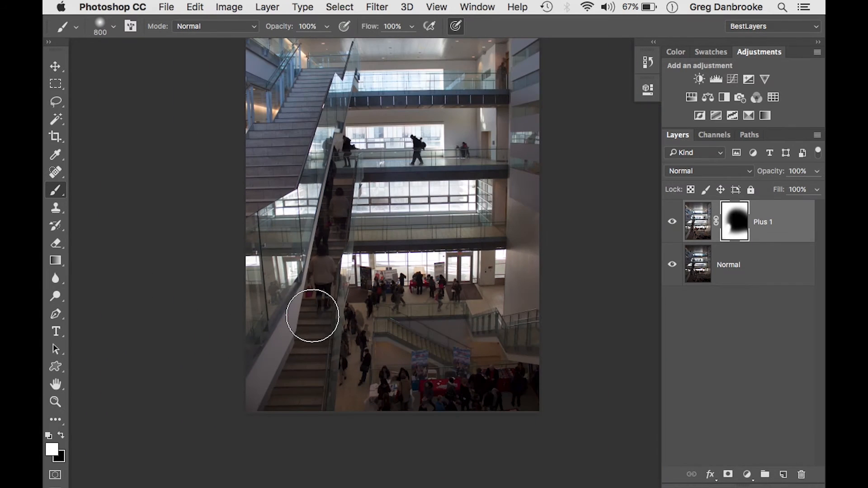
{"action": "mouse_move", "coordinate": [313, 259]}
{"action": "left_mouse_down"}
{"action": "mouse_move", "coordinate": [332, 208]}
{"action": "mouse_move", "coordinate": [336, 144]}
{"action": "mouse_move", "coordinate": [312, 285]}
{"action": "mouse_move", "coordinate": [292, 321]}
{"action": "mouse_move", "coordinate": [329, 194]}
{"action": "left_mouse_up"}
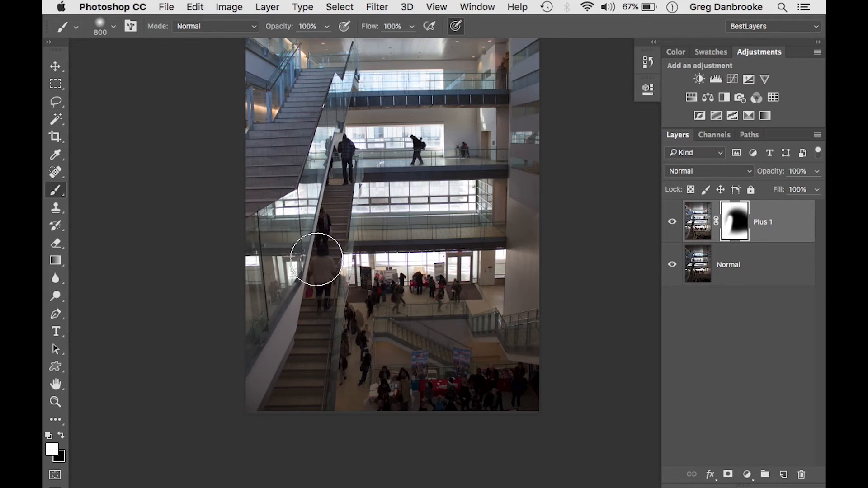
Step: Try painting the Plus 1 mask black along the staircase to show the Normal exposure's figures instead
{"action": "key", "text": "x"}
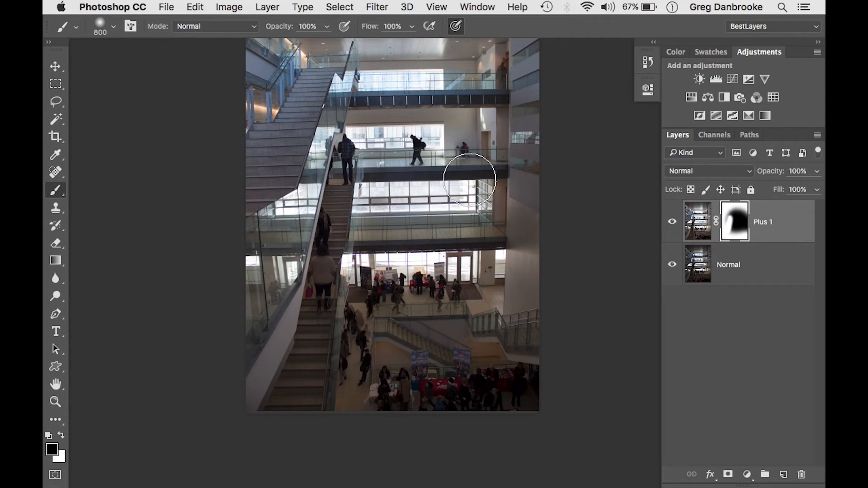
{"action": "mouse_move", "coordinate": [355, 149]}
{"action": "left_mouse_down"}
{"action": "mouse_move", "coordinate": [339, 179]}
{"action": "mouse_move", "coordinate": [319, 291]}
{"action": "mouse_move", "coordinate": [333, 275]}
{"action": "mouse_move", "coordinate": [297, 396]}
{"action": "left_mouse_up"}
{"action": "key", "text": "x"}
{"action": "mouse_move", "coordinate": [315, 346]}
{"action": "left_mouse_down"}
{"action": "mouse_move", "coordinate": [328, 292]}
{"action": "mouse_move", "coordinate": [338, 182]}
{"action": "mouse_move", "coordinate": [295, 347]}
{"action": "left_mouse_up"}
{"action": "key", "text": "x"}
{"action": "mouse_move", "coordinate": [281, 409]}
{"action": "left_mouse_down"}
{"action": "mouse_move", "coordinate": [323, 287]}
{"action": "mouse_move", "coordinate": [332, 211]}
{"action": "left_mouse_up"}
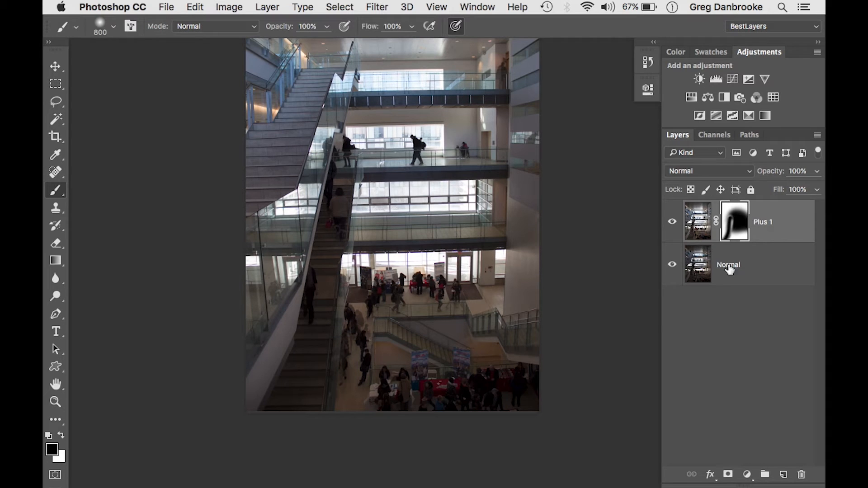
Step: Repaint the Plus 1 mask white down the staircase and inspect the upper bridges up close
{"action": "key", "text": "super+minus"}
{"action": "key", "text": "x"}
{"action": "mouse_move", "coordinate": [356, 215]}
{"action": "left_mouse_down"}
{"action": "mouse_move", "coordinate": [355, 198]}
{"action": "mouse_move", "coordinate": [316, 359]}
{"action": "left_mouse_up"}
{"action": "left_click", "coordinate": [398, 153], "text": "super"}
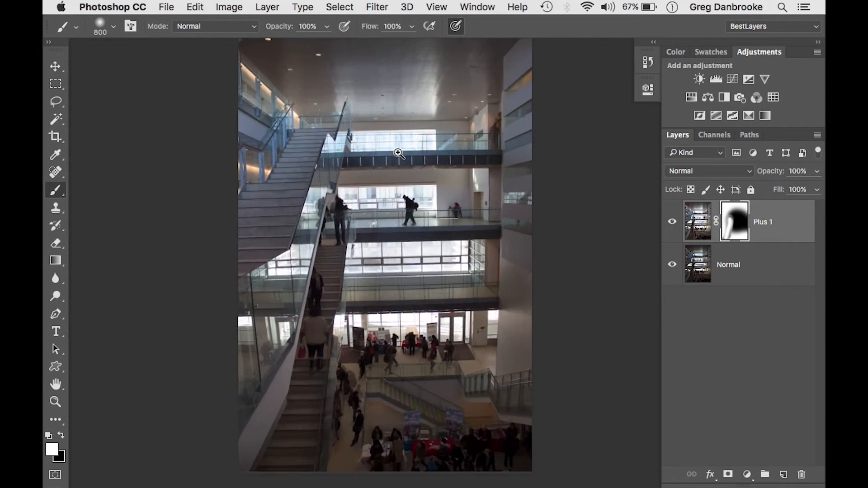
{"action": "left_click", "coordinate": [398, 153], "text": "super"}
{"action": "left_click", "coordinate": [397, 153], "text": "super"}
{"action": "left_click", "coordinate": [398, 153], "text": "super"}
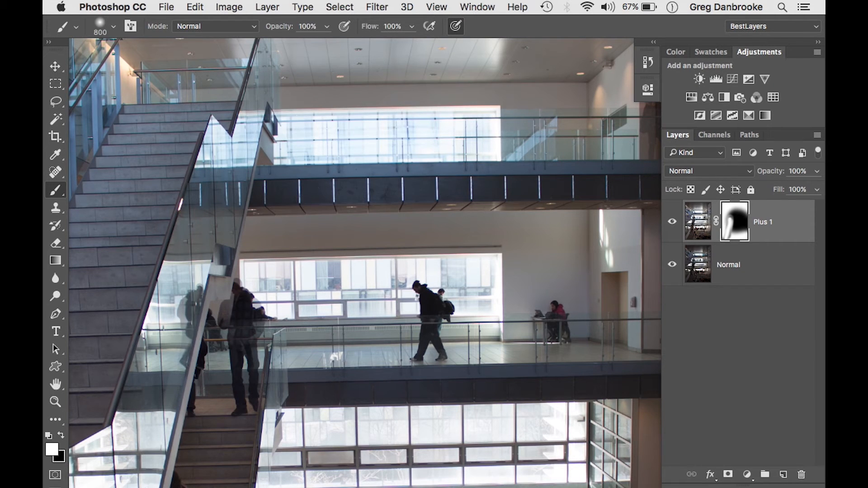
Step: Switch to Finder, dismissing the clipboard warning, and open HDRminus1.tif from the Manual HDR folder in Photoshop
{"action": "mouse_move", "coordinate": [113, 481]}
{"action": "left_click", "coordinate": [64, 481]}
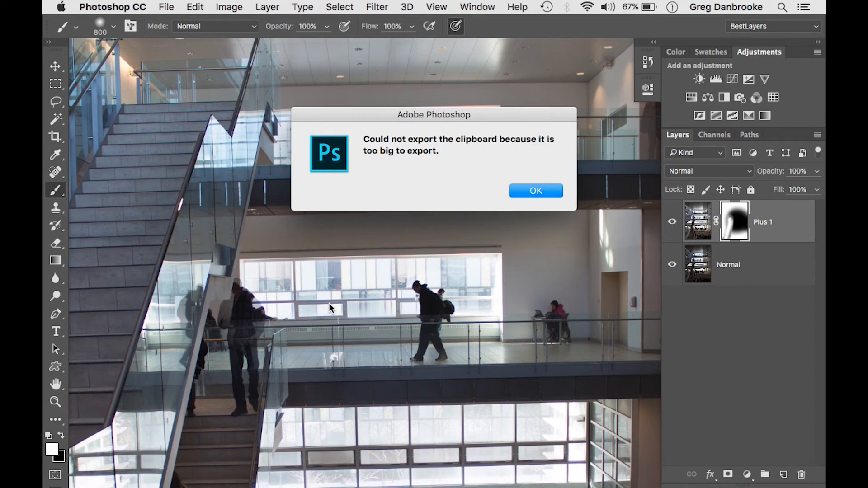
{"action": "left_click", "coordinate": [529, 191]}
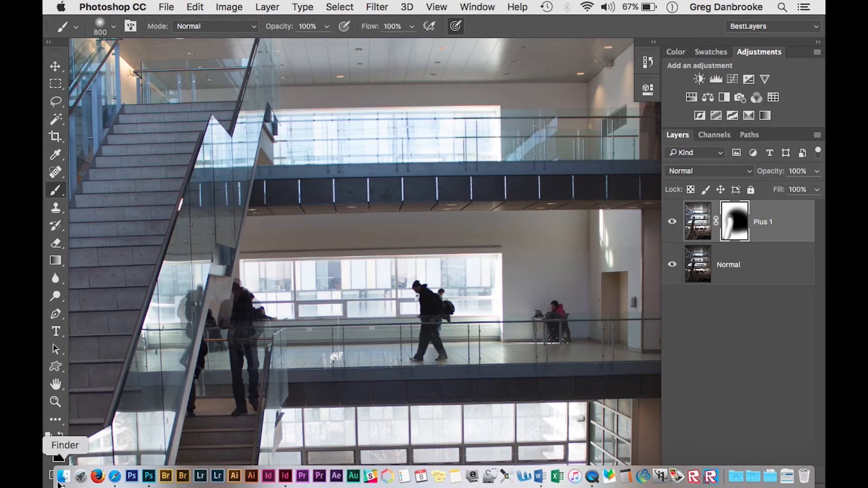
{"action": "left_click", "coordinate": [64, 480]}
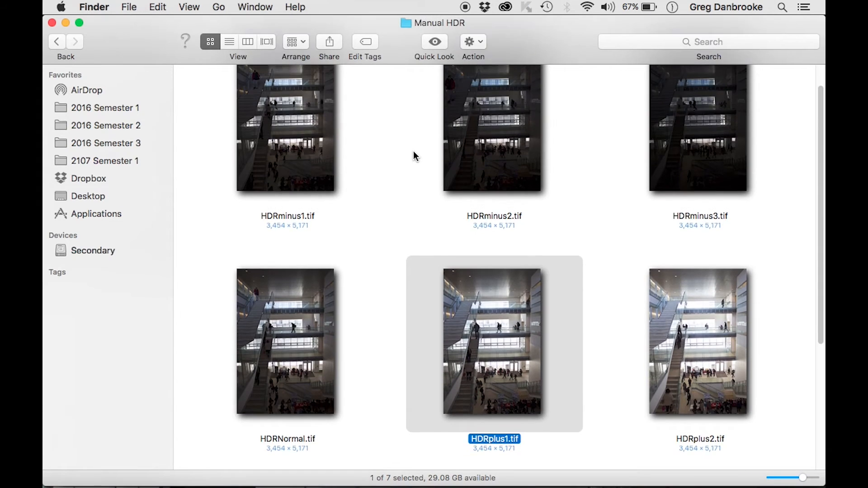
{"action": "scroll", "coordinate": [412, 155], "scroll_direction": "up", "scroll_amount": 4}
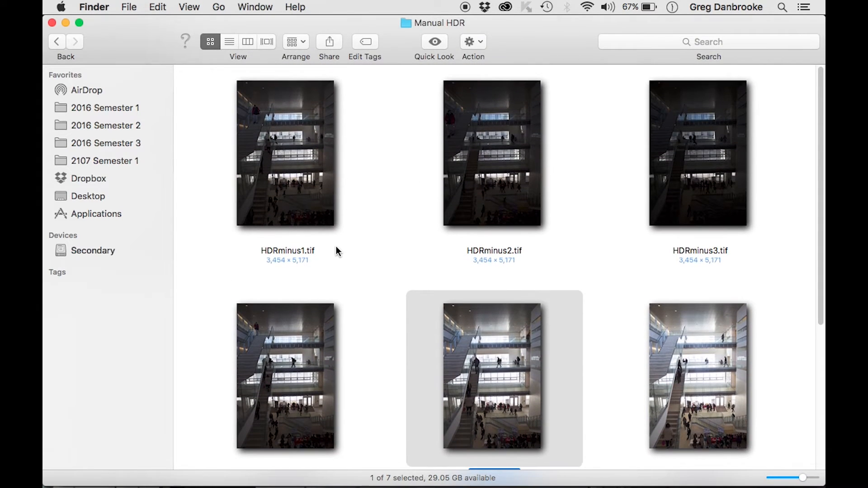
{"action": "left_click", "coordinate": [301, 166]}
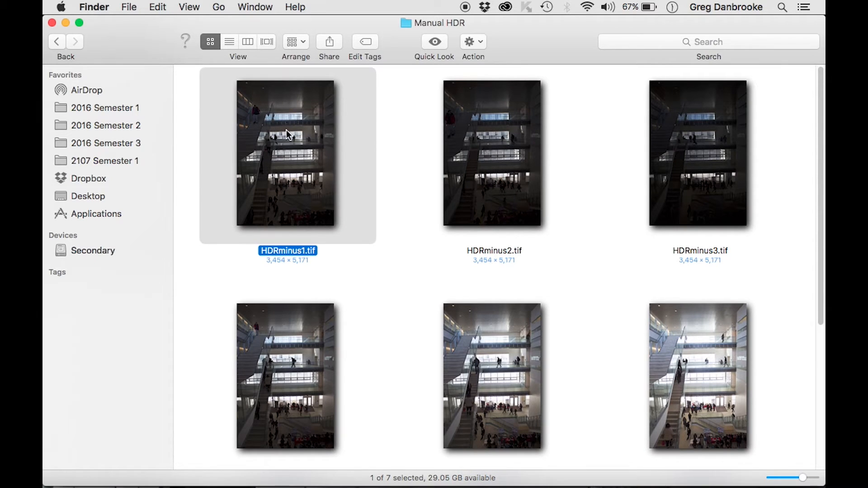
{"action": "double_click", "coordinate": [295, 161]}
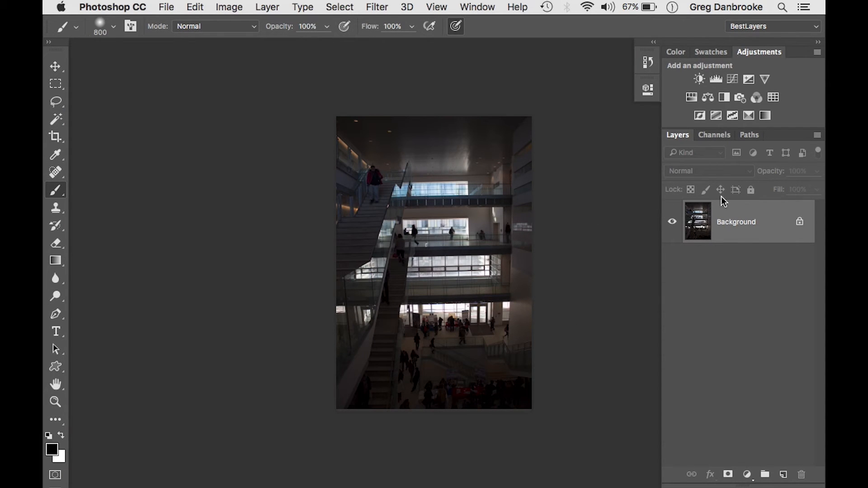
Step: Duplicate the Background layer into the HDRNormal.tif document, naming the copy Minus 1
{"action": "right_click", "coordinate": [741, 223]}
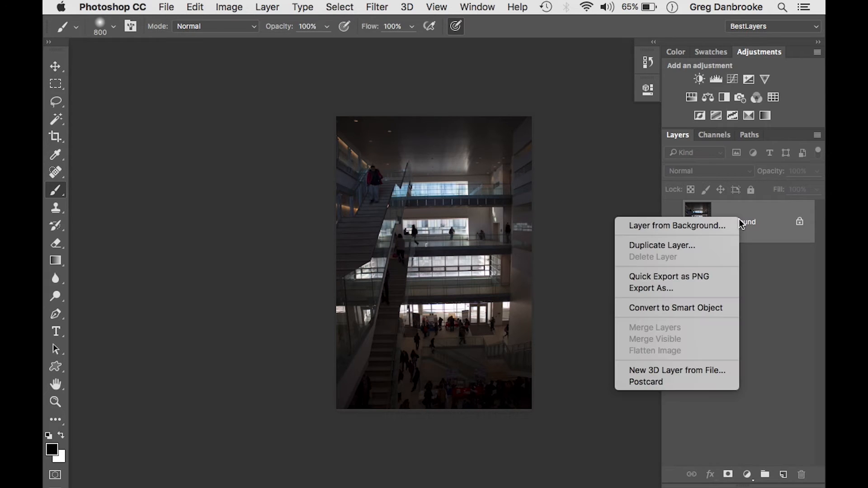
{"action": "left_click", "coordinate": [676, 245]}
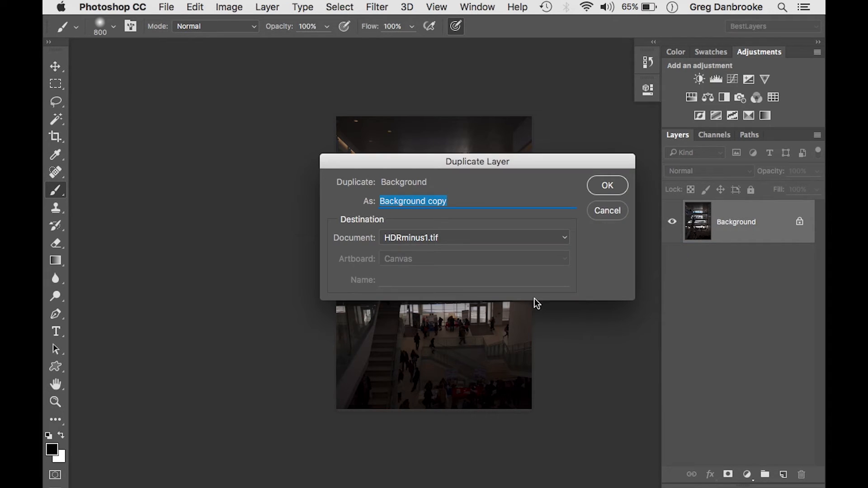
{"action": "type", "text": "Minus 1"}
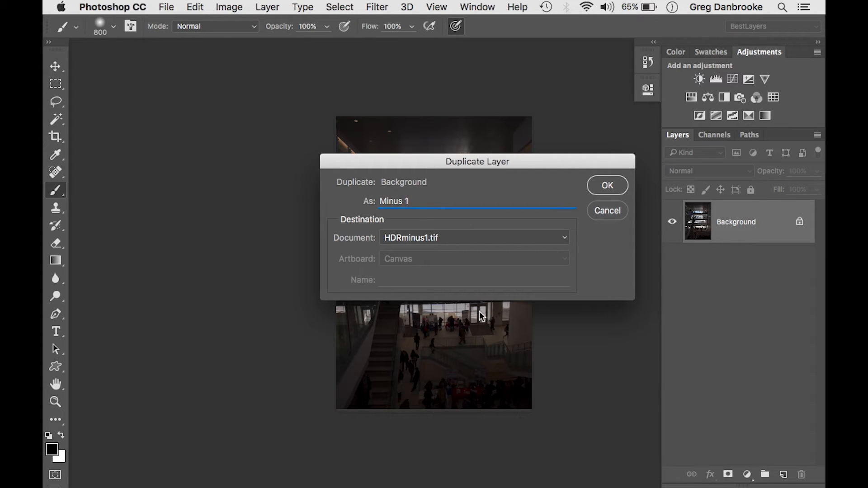
{"action": "left_click", "coordinate": [396, 240]}
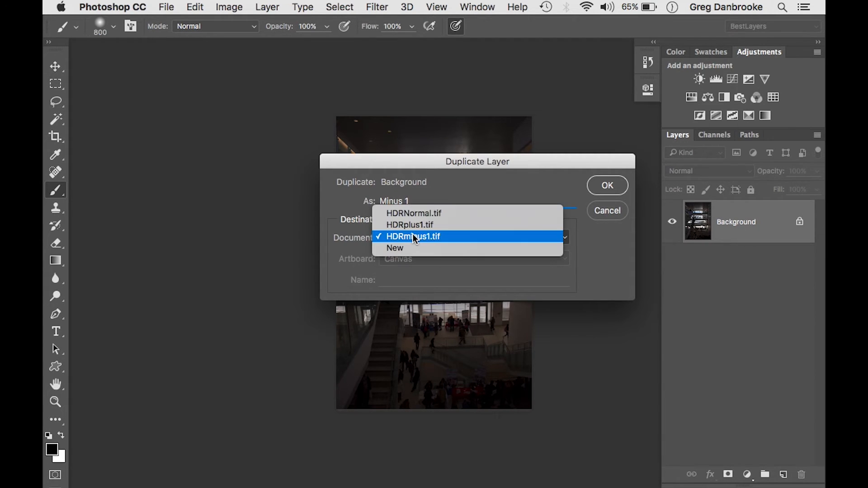
{"action": "left_click", "coordinate": [416, 211]}
{"action": "left_click", "coordinate": [607, 186]}
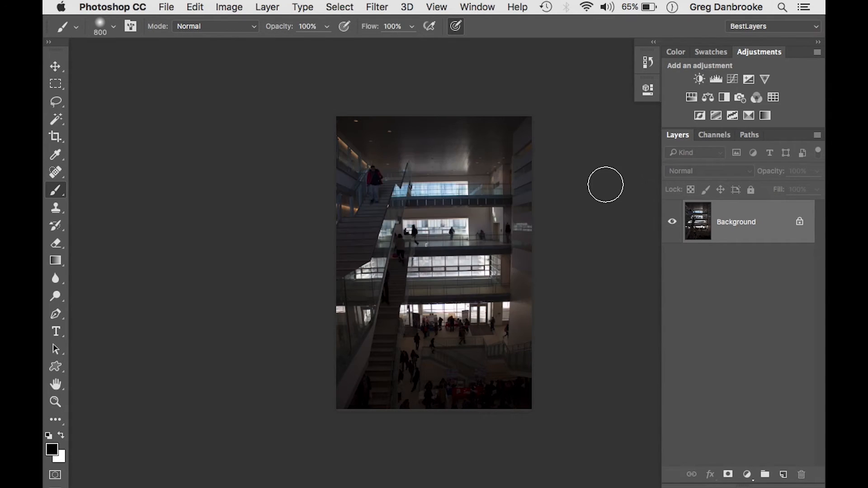
Step: Return to HDRNormal.tif, add a layer mask to the new top layer and invert it to black
{"action": "left_click", "coordinate": [491, 5]}
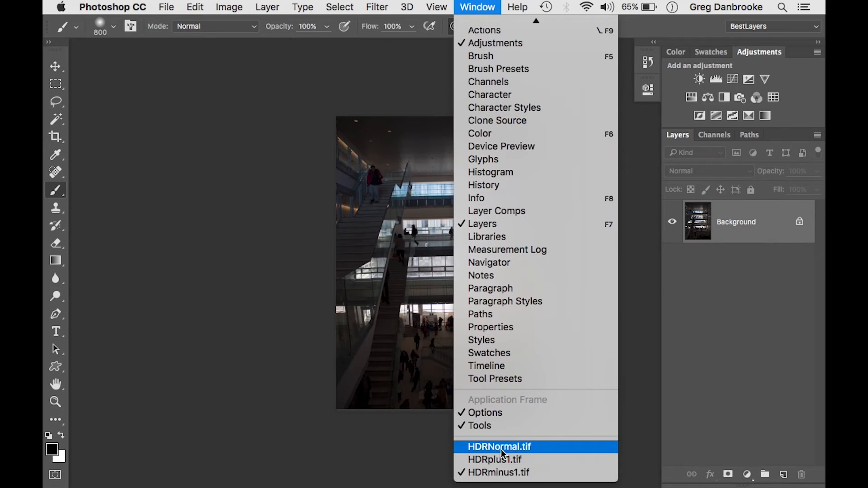
{"action": "left_click", "coordinate": [500, 447]}
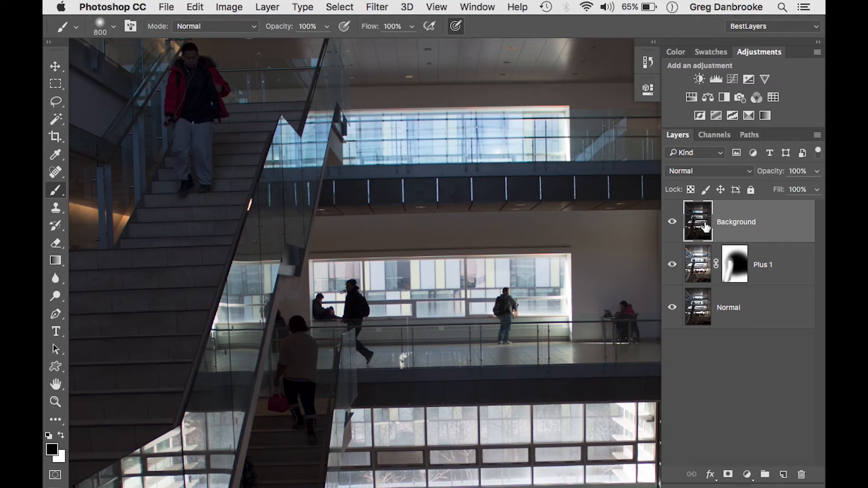
{"action": "left_click", "coordinate": [728, 474]}
{"action": "key", "text": "super+i"}
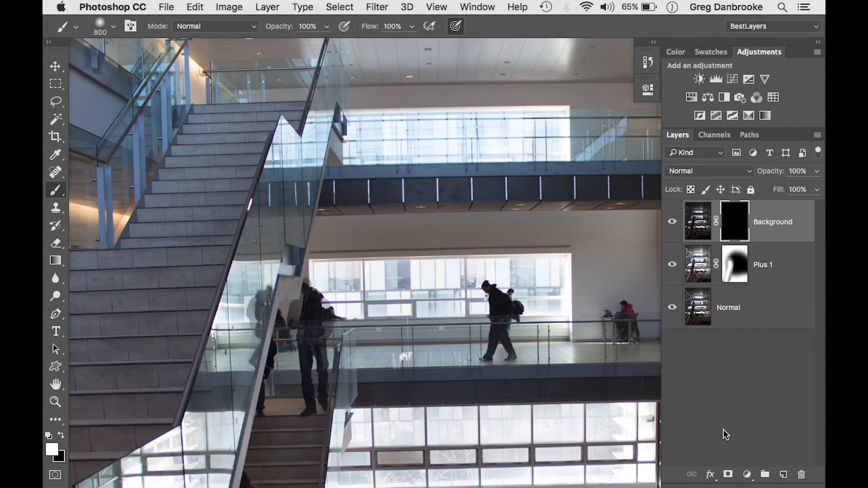
{"action": "left_click", "coordinate": [519, 285], "text": "alt"}
{"action": "left_click", "coordinate": [519, 284], "text": "alt"}
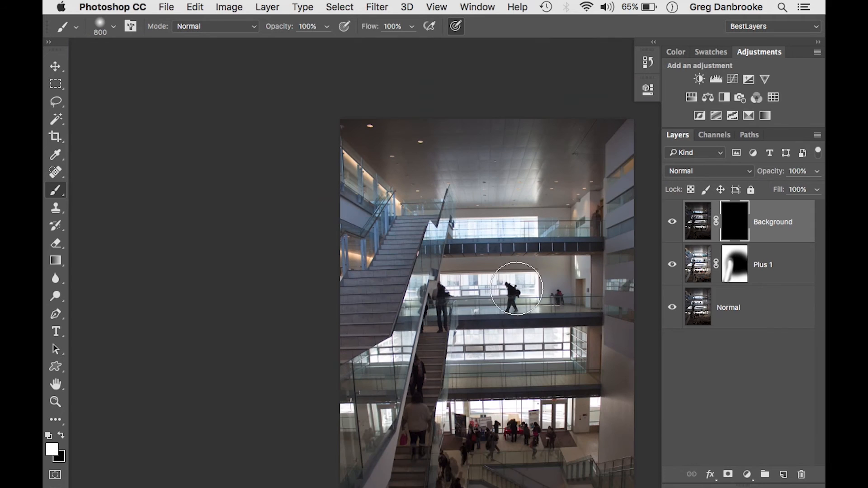
{"action": "key", "text": "bracketright"}
{"action": "key", "text": "bracketright"}
{"action": "key", "text": "bracketright"}
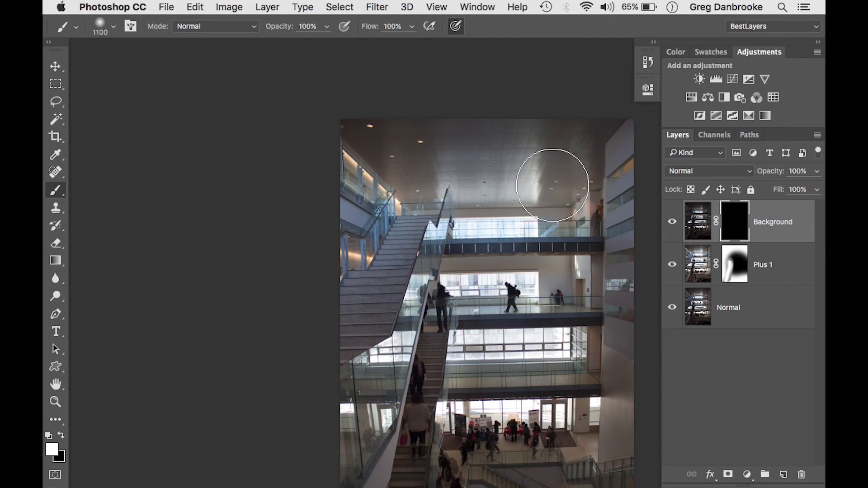
Step: Reduce the brush size to 80 for painting the mask over the window behind the upper bridge
{"action": "left_click", "coordinate": [488, 246], "text": "super"}
{"action": "scroll", "coordinate": [489, 243], "scroll_direction": "up", "scroll_amount": 2}
{"action": "scroll", "coordinate": [490, 243], "scroll_direction": "right", "scroll_amount": 4}
{"action": "key", "text": "bracketleft"}
{"action": "key", "text": "bracketleft"}
{"action": "key", "text": "bracketleft"}
{"action": "key", "text": "bracketleft"}
{"action": "key", "text": "bracketleft"}
{"action": "key", "text": "bracketleft"}
{"action": "key", "text": "bracketleft"}
{"action": "key", "text": "bracketleft"}
{"action": "key", "text": "bracketleft"}
{"action": "key", "text": "bracketleft"}
{"action": "key", "text": "bracketleft"}
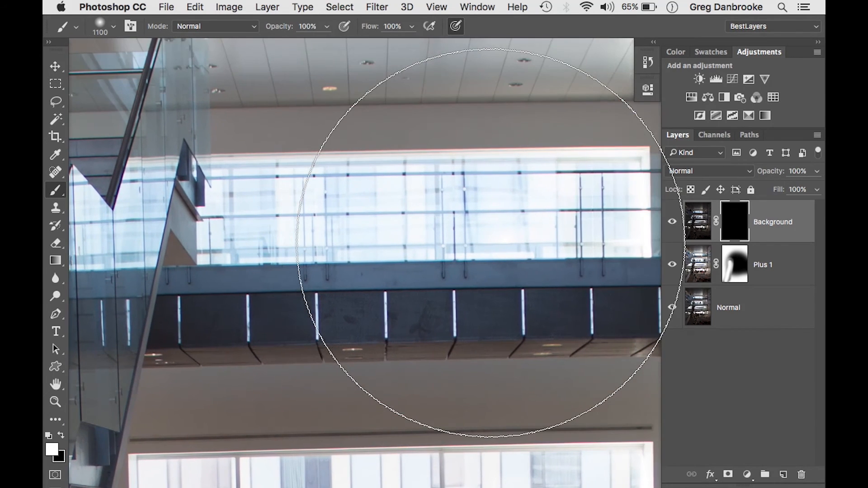
{"action": "key", "text": "bracketleft"}
{"action": "key", "text": "bracketleft"}
{"action": "key", "text": "bracketleft"}
{"action": "key", "text": "bracketleft"}
{"action": "key", "text": "bracketleft"}
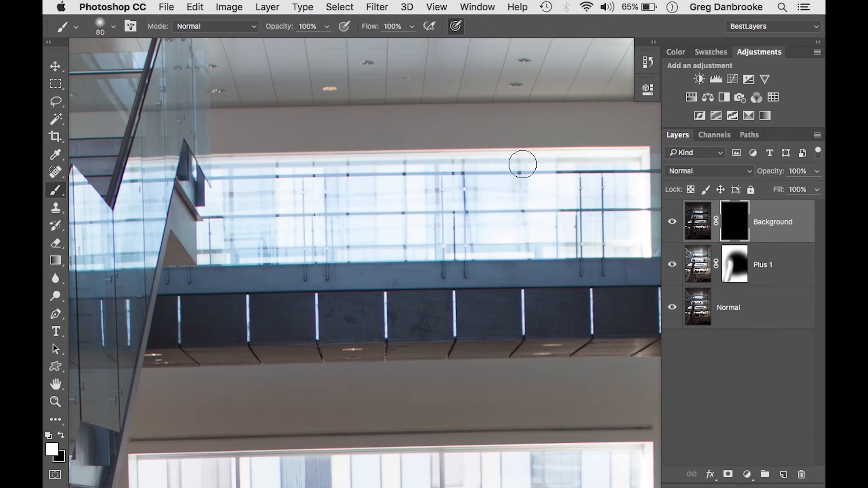
Step: Try painting freehand white strokes on the top layer's mask along the upper window's top edge with the 80 brush
{"action": "mouse_move", "coordinate": [561, 158]}
{"action": "left_mouse_down"}
{"action": "mouse_move", "coordinate": [408, 168]}
{"action": "mouse_move", "coordinate": [251, 162]}
{"action": "mouse_move", "coordinate": [432, 159]}
{"action": "left_mouse_up"}
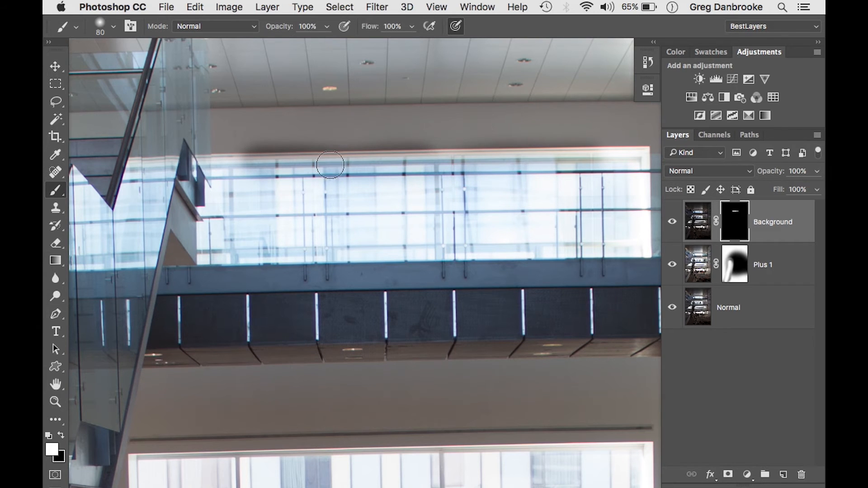
{"action": "key", "text": "super+z"}
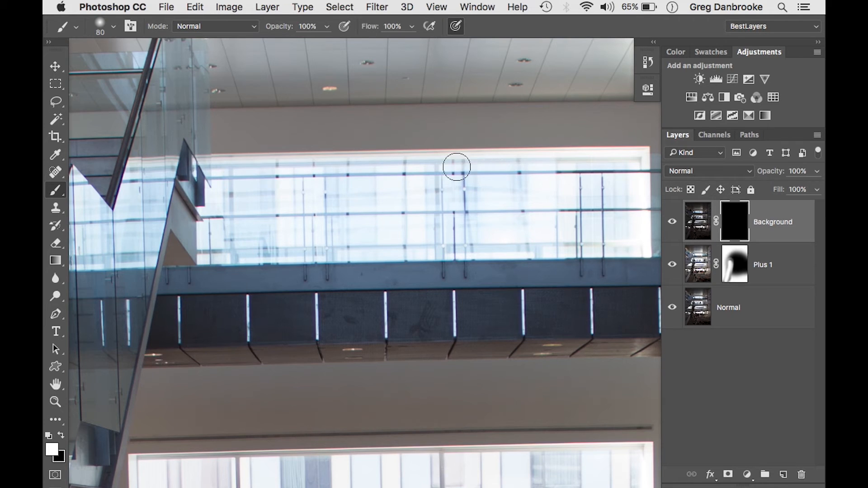
{"action": "left_click_drag", "start_coordinate": [646, 149], "coordinate": [435, 155]}
{"action": "key", "text": "super+z"}
{"action": "left_click_drag", "start_coordinate": [606, 163], "coordinate": [287, 178]}
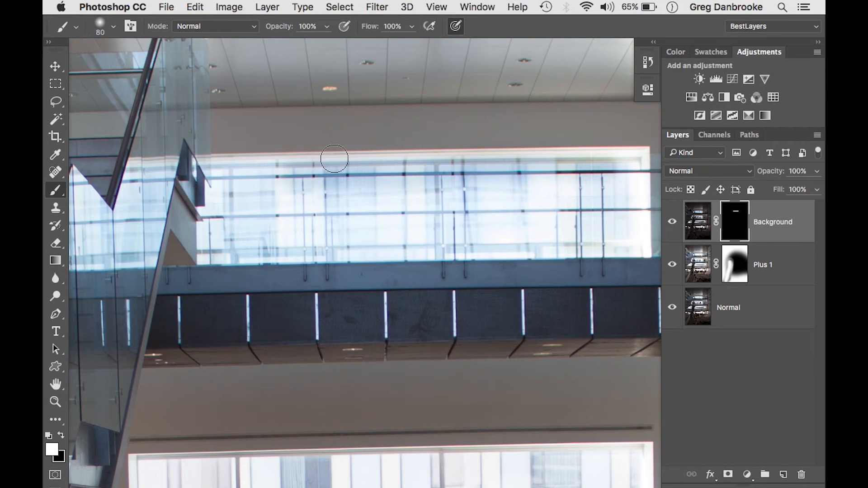
{"action": "key", "text": "super+z"}
{"action": "left_click_drag", "start_coordinate": [251, 150], "coordinate": [570, 152]}
{"action": "key", "text": "super+z"}
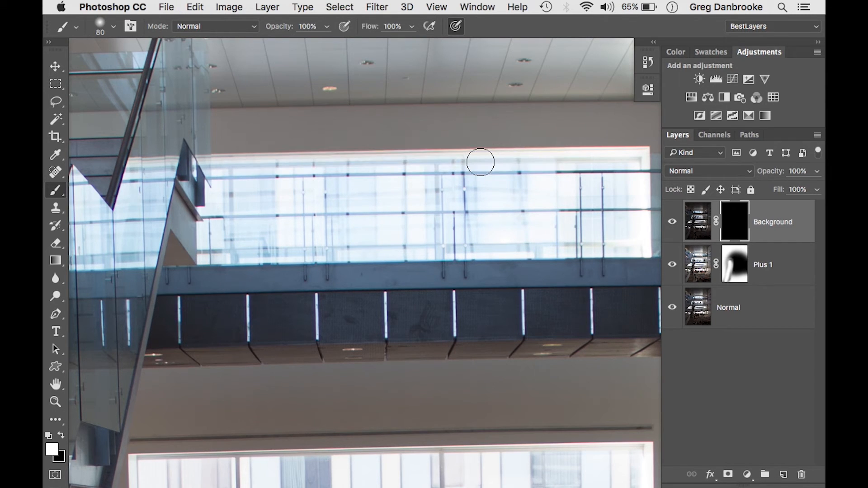
{"action": "left_click_drag", "start_coordinate": [481, 162], "coordinate": [324, 163]}
Step: Reduce the brush to 10 and paint straight white mask lines along the upper window's top edge, right edge and part of its bottom edge
{"action": "left_click", "coordinate": [212, 161], "text": "super"}
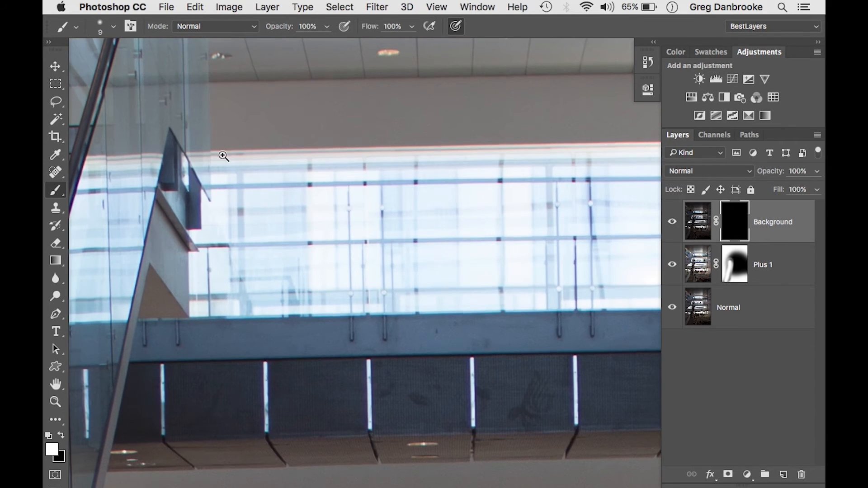
{"action": "left_click", "coordinate": [223, 156], "text": "super"}
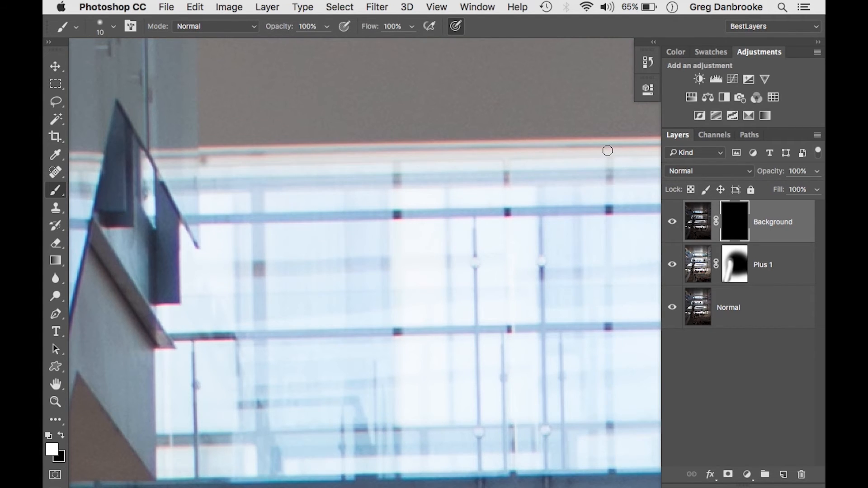
{"action": "scroll", "coordinate": [607, 150], "scroll_direction": "right", "scroll_amount": 10}
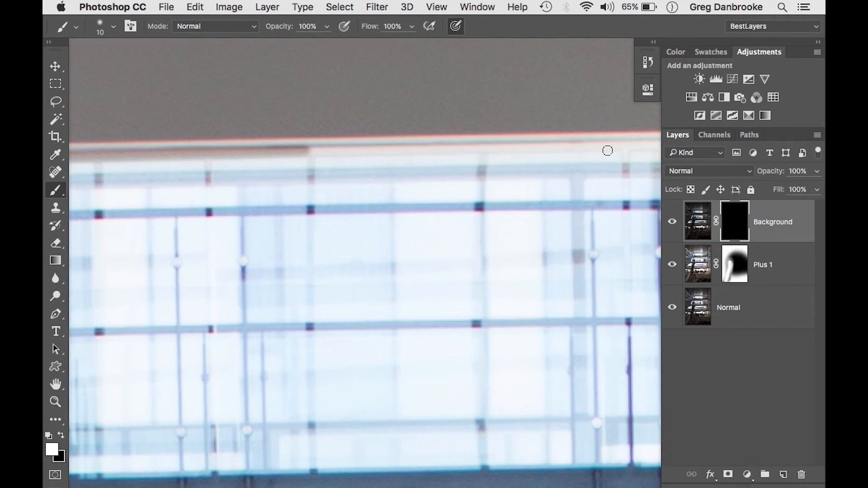
{"action": "scroll", "coordinate": [608, 146], "scroll_direction": "right", "scroll_amount": 10}
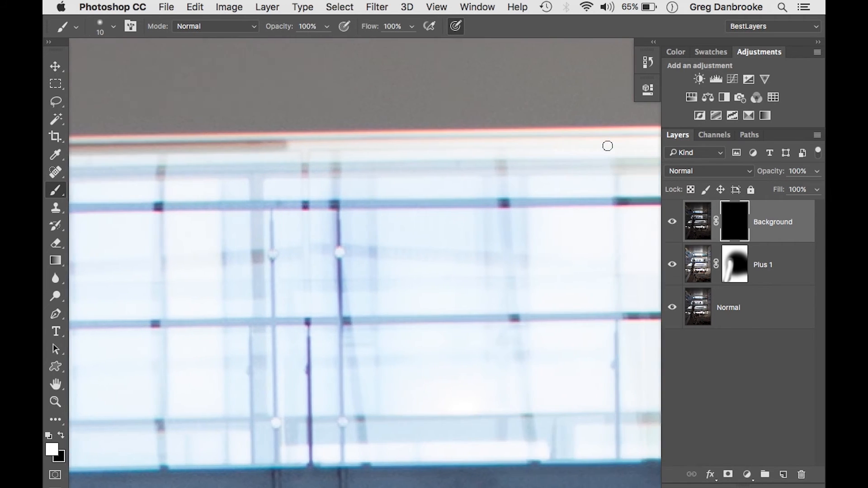
{"action": "scroll", "coordinate": [612, 140], "scroll_direction": "down", "scroll_amount": 4}
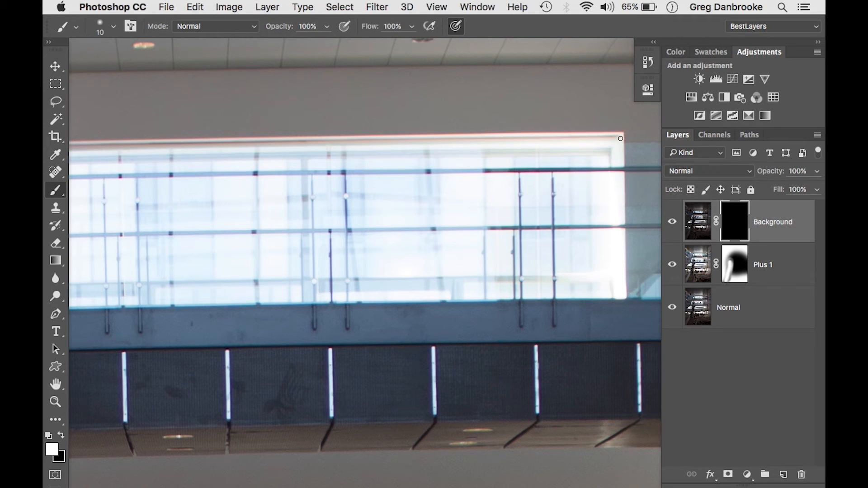
{"action": "left_click", "coordinate": [623, 297], "text": "shift"}
{"action": "left_click", "coordinate": [385, 300], "text": "shift"}
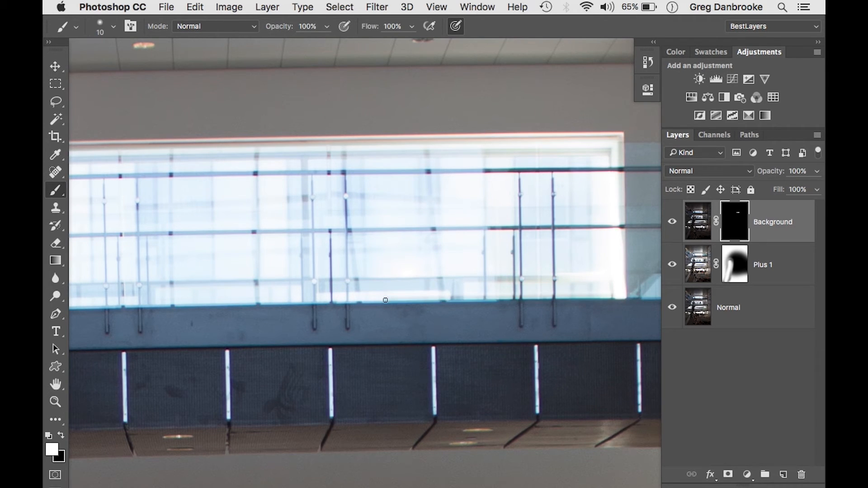
Step: Extend the white mask line along the window's bottom edge to the staircase and up its left edge to the ledge
{"action": "left_click_drag", "start_coordinate": [142, 305], "coordinate": [492, 305]}
{"action": "left_click", "coordinate": [299, 309], "text": "shift"}
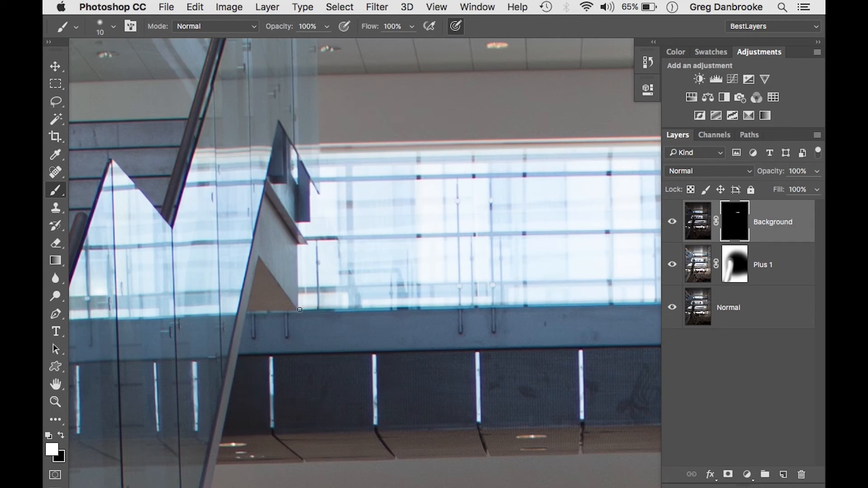
{"action": "left_click", "coordinate": [300, 246], "text": "shift"}
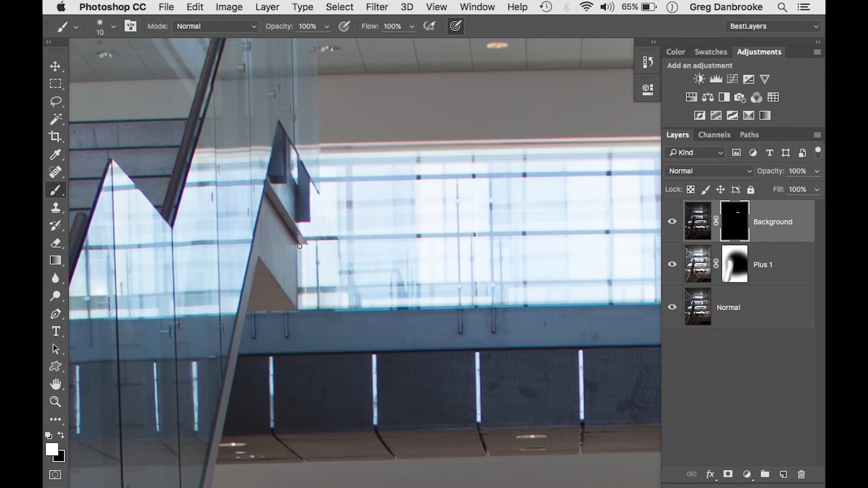
Step: Refine the mask outline around the dark panel beside the staircase, alternating black and white paint to close the window's left edge
{"action": "left_click", "coordinate": [323, 197], "text": "super"}
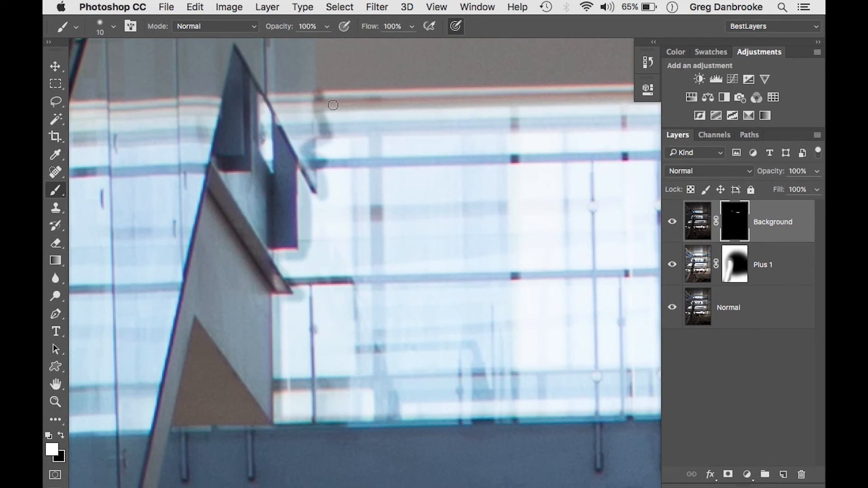
{"action": "key", "text": "x"}
{"action": "left_click_drag", "start_coordinate": [310, 132], "coordinate": [303, 171]}
{"action": "key", "text": "x"}
{"action": "mouse_move", "coordinate": [323, 131]}
{"action": "left_mouse_down"}
{"action": "mouse_move", "coordinate": [320, 190]}
{"action": "mouse_move", "coordinate": [305, 188]}
{"action": "mouse_move", "coordinate": [320, 202]}
{"action": "mouse_move", "coordinate": [323, 137]}
{"action": "left_mouse_up"}
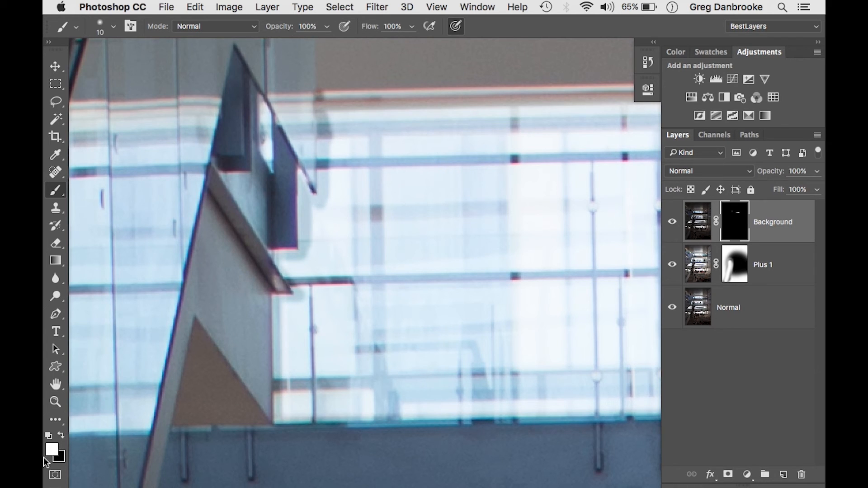
{"action": "key", "text": "x"}
{"action": "left_click_drag", "start_coordinate": [320, 120], "coordinate": [318, 197]}
Step: Display the top layer's mask on its own to check the painted window outline
{"action": "scroll", "coordinate": [322, 199], "scroll_direction": "down", "scroll_amount": 2}
{"action": "scroll", "coordinate": [322, 199], "scroll_direction": "right", "scroll_amount": 2}
{"action": "scroll", "coordinate": [322, 199], "scroll_direction": "right", "scroll_amount": 2}
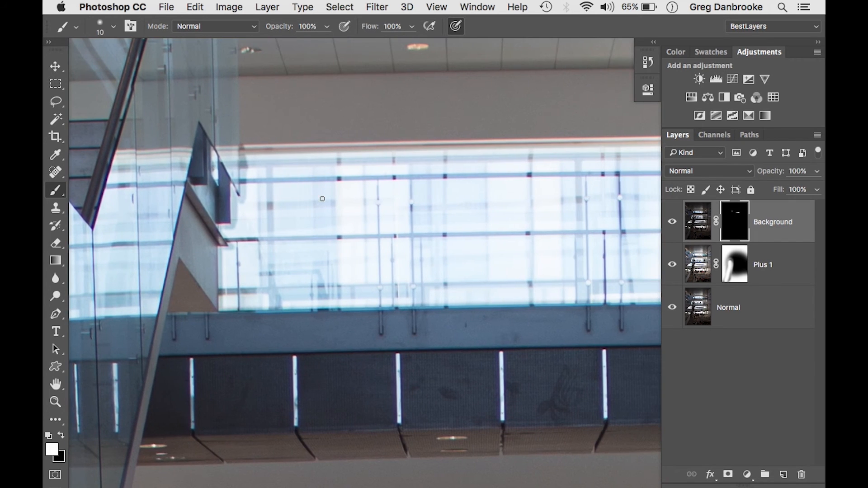
{"action": "scroll", "coordinate": [314, 141], "scroll_direction": "down", "scroll_amount": 2}
{"action": "scroll", "coordinate": [312, 144], "scroll_direction": "right", "scroll_amount": 1}
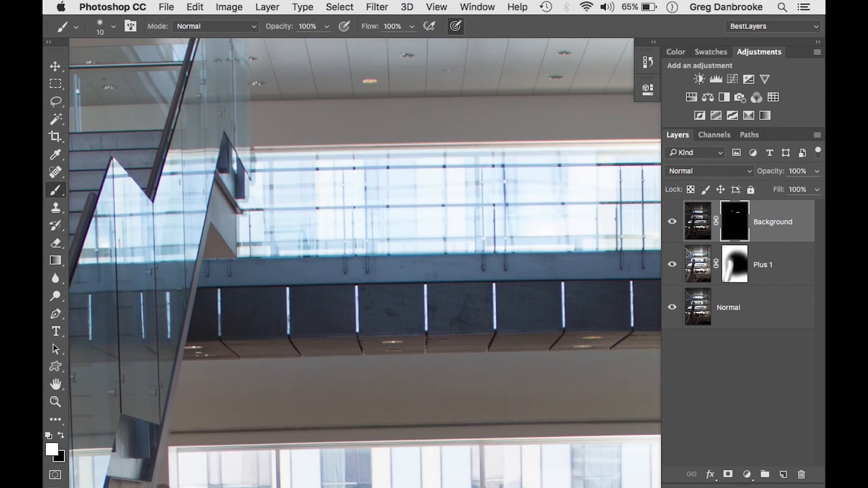
{"action": "left_click", "coordinate": [727, 224], "text": "alt"}
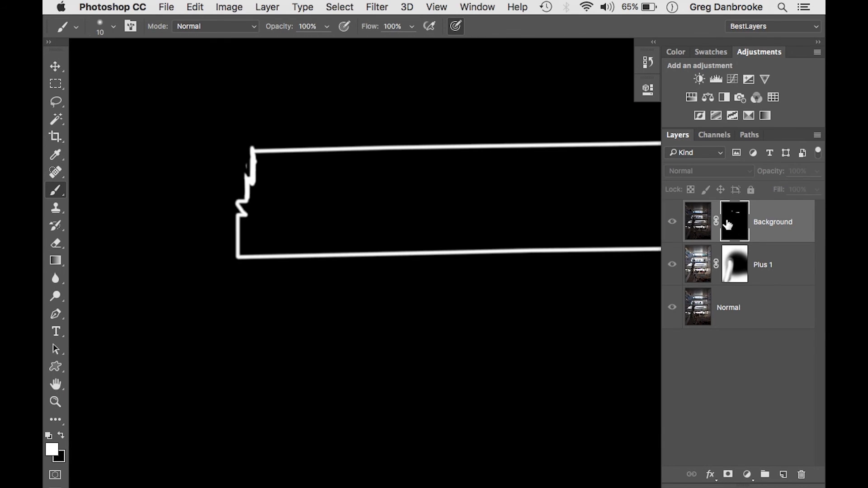
Step: Try painting white freehand inside the window outline while viewing the top layer's mask on its own
{"action": "scroll", "coordinate": [403, 199], "scroll_direction": "right", "scroll_amount": 5}
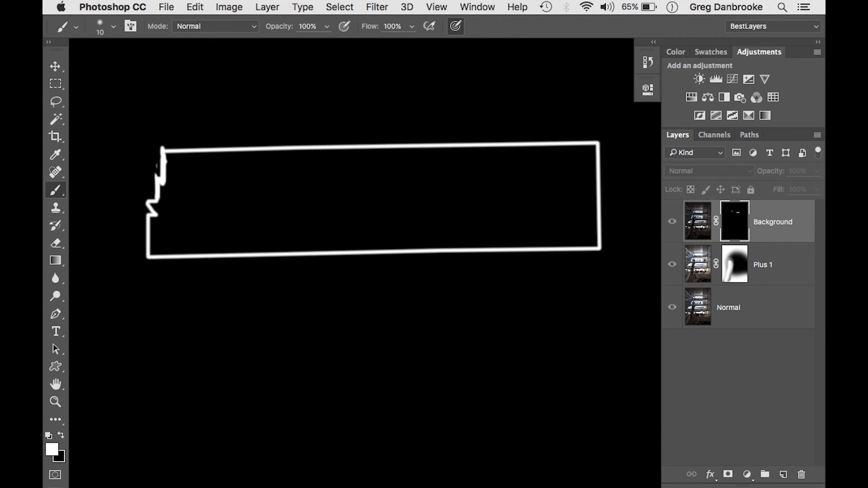
{"action": "left_click", "coordinate": [735, 221], "text": "alt"}
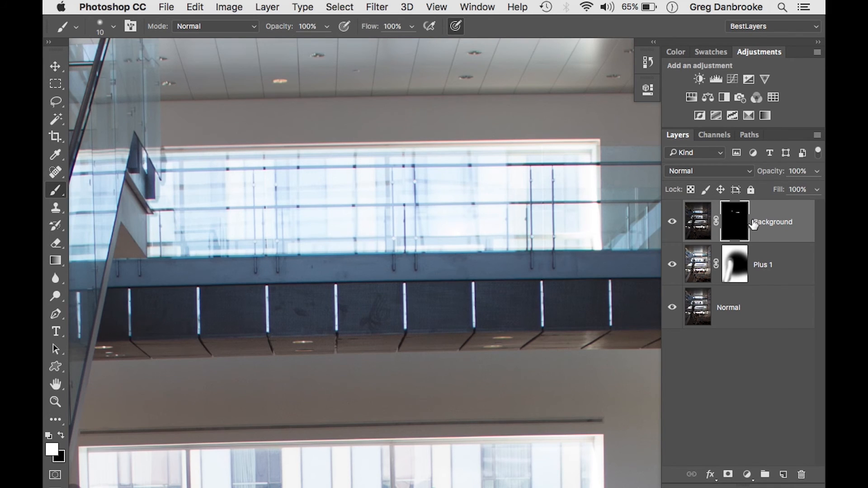
{"action": "left_click", "coordinate": [736, 225], "text": "alt"}
{"action": "mouse_move", "coordinate": [219, 192]}
{"action": "left_mouse_down"}
{"action": "mouse_move", "coordinate": [244, 184]}
{"action": "mouse_move", "coordinate": [434, 202]}
{"action": "left_mouse_up"}
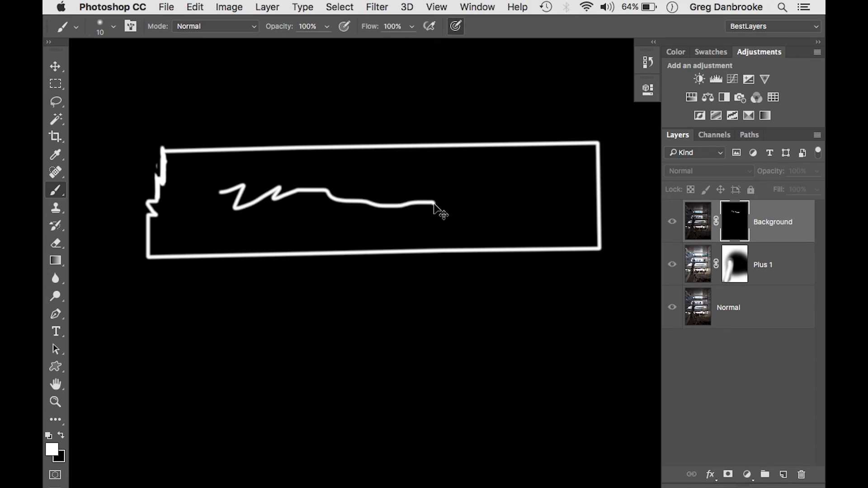
{"action": "key", "text": "super+z"}
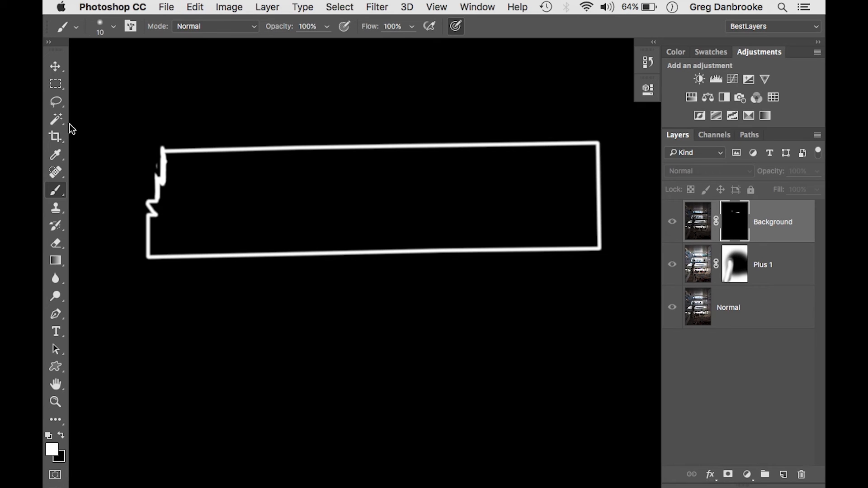
Step: Select the black area inside the window outline on the mask with the Magic Wand at tolerance 20
{"action": "left_click", "coordinate": [56, 119]}
{"action": "left_click", "coordinate": [88, 128]}
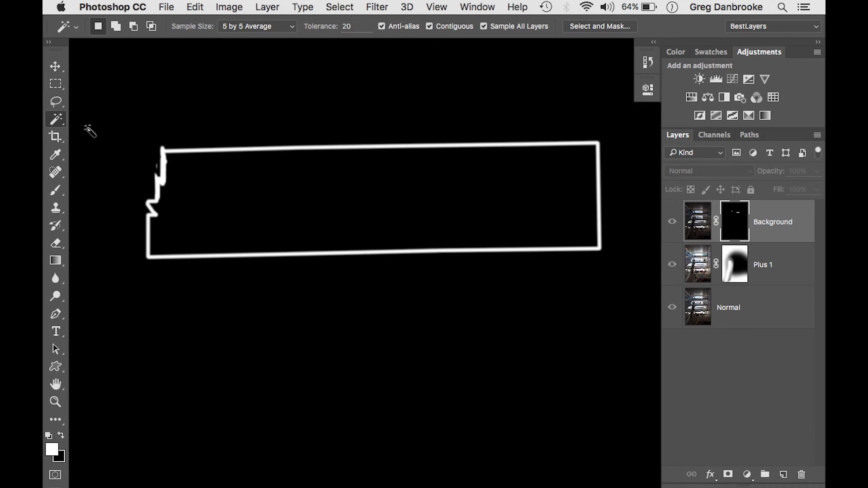
{"action": "left_click", "coordinate": [242, 187]}
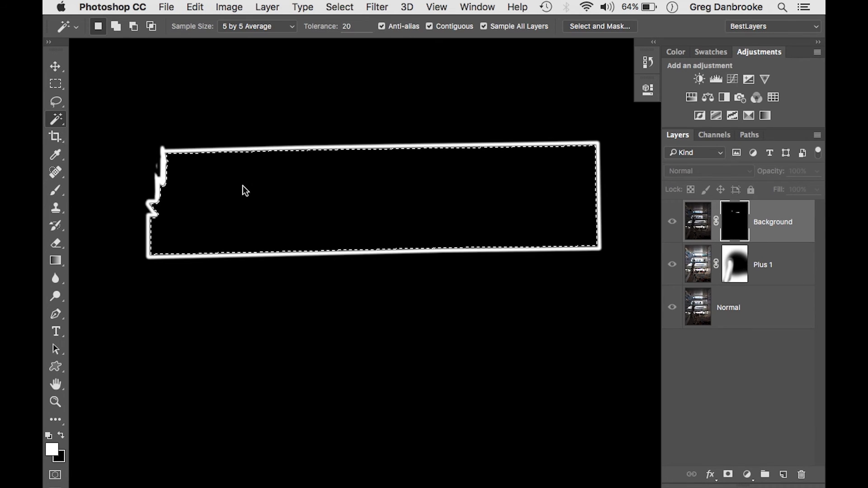
Step: Expand the selection by 3 pixels so its edge runs within the white outline
{"action": "left_click", "coordinate": [243, 162], "text": "super"}
{"action": "scroll", "coordinate": [243, 166], "scroll_direction": "up", "scroll_amount": 2}
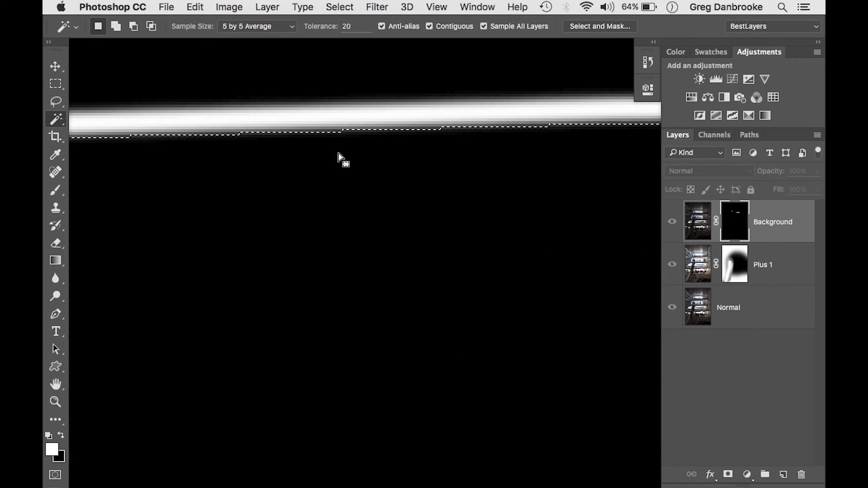
{"action": "left_click", "coordinate": [341, 5]}
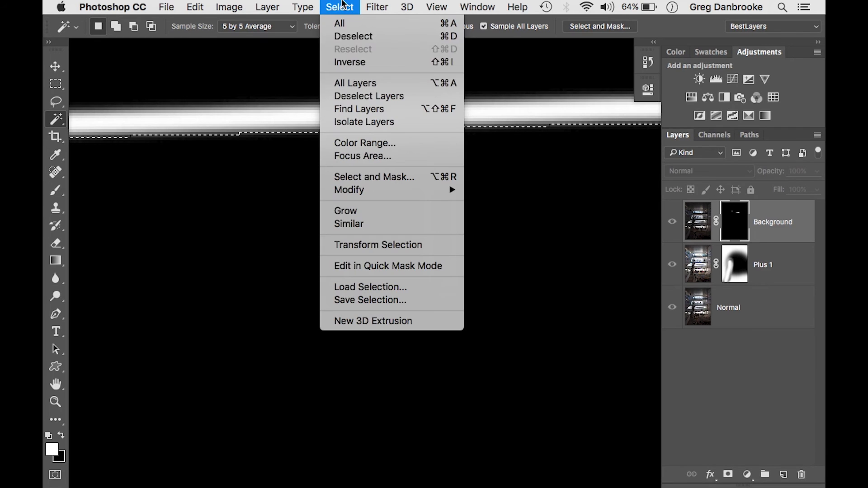
{"action": "mouse_move", "coordinate": [354, 188]}
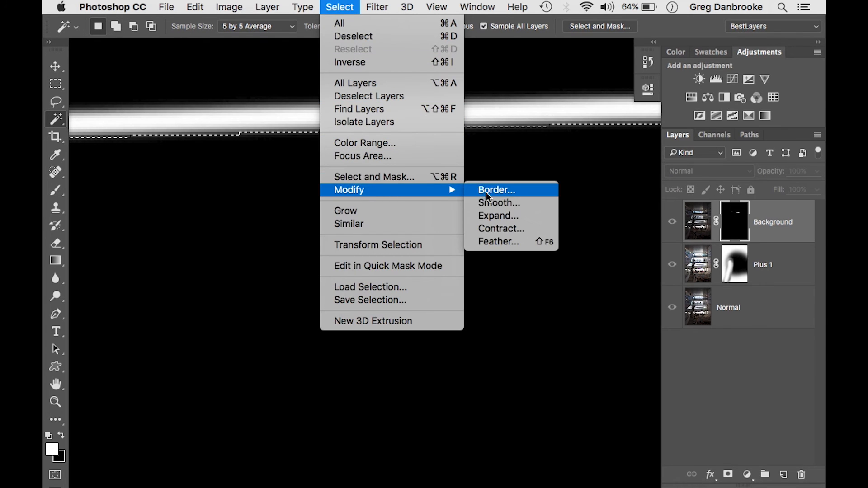
{"action": "left_click", "coordinate": [497, 214]}
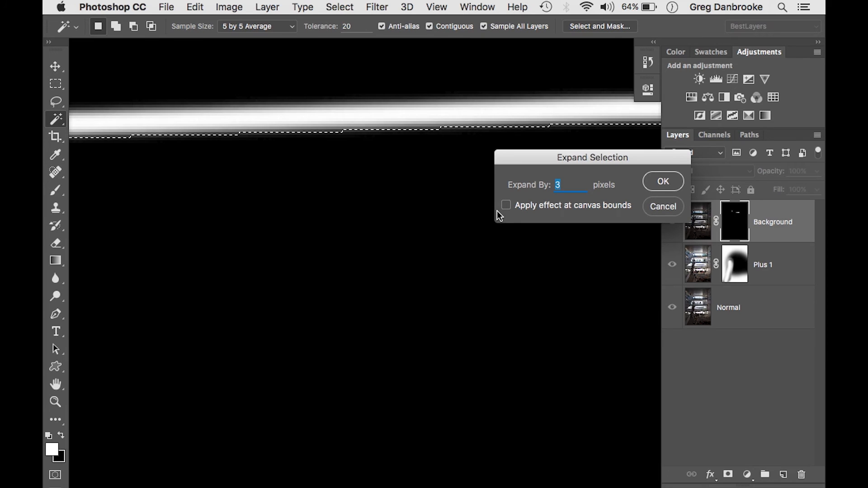
{"action": "left_click", "coordinate": [655, 181]}
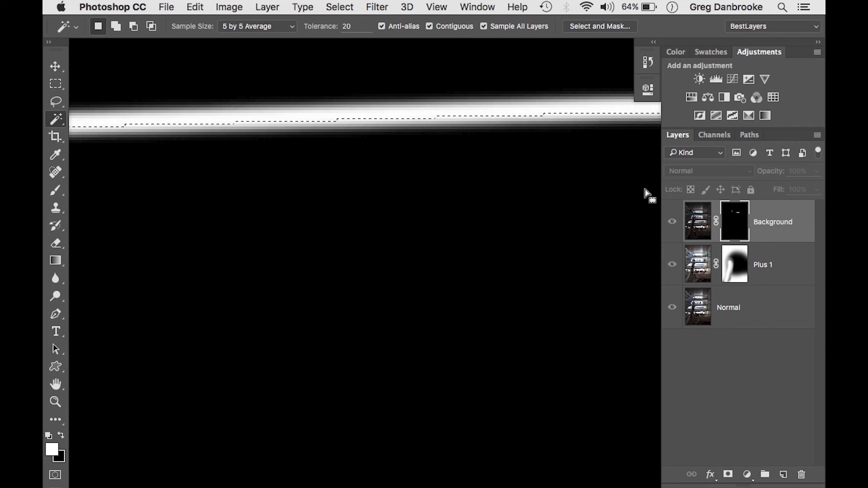
Step: Fill the selected mask area with white at 100% opacity in Normal mode and deselect
{"action": "left_click", "coordinate": [198, 6]}
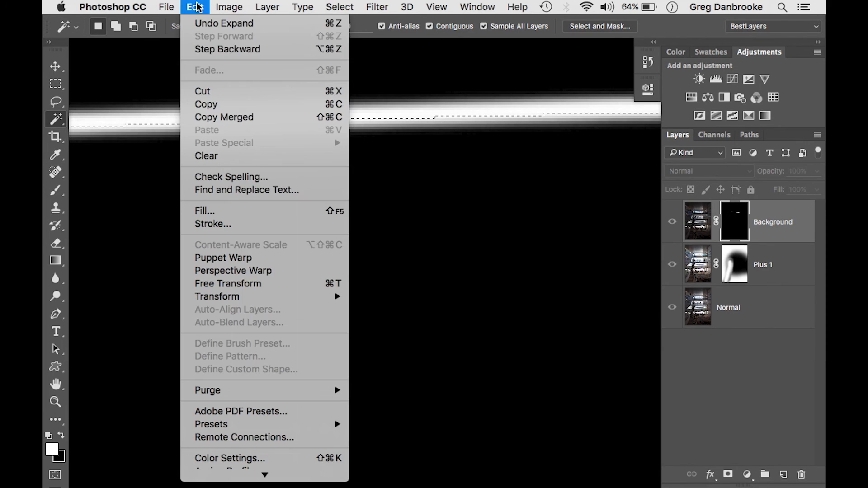
{"action": "left_click", "coordinate": [211, 211]}
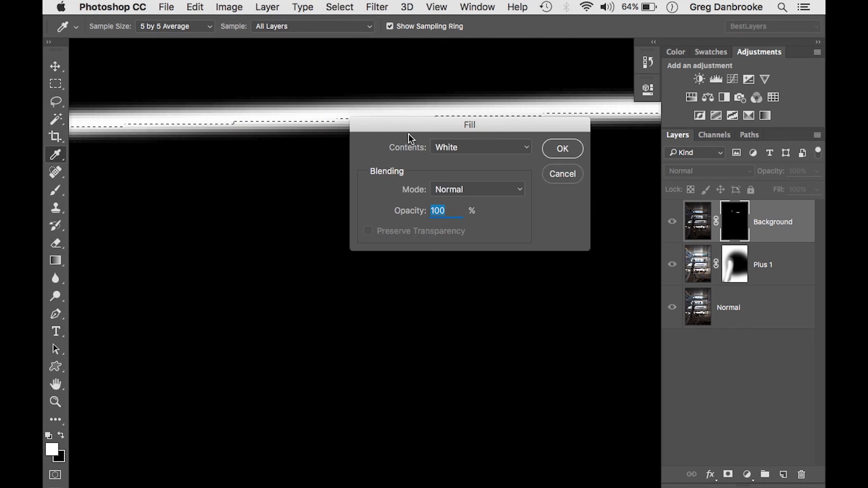
{"action": "left_click", "coordinate": [559, 148]}
{"action": "key", "text": "w"}
{"action": "key", "text": "super+d"}
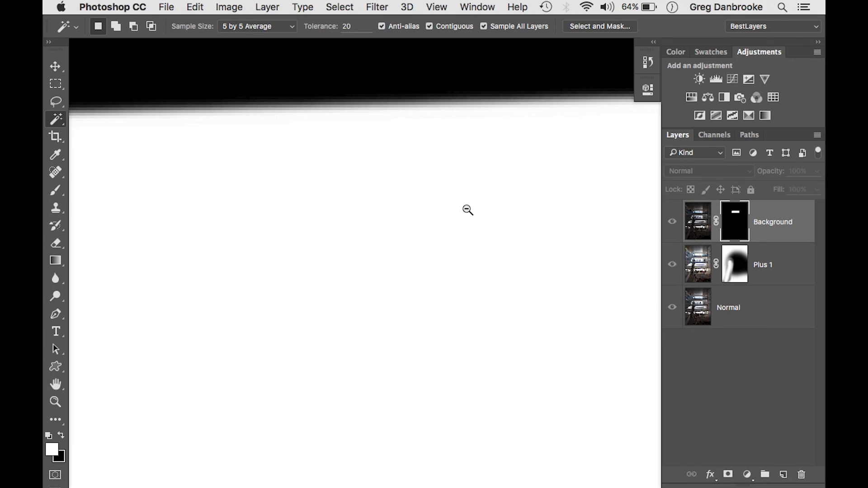
Step: Return from the mask to the image and toggle the top layer's visibility to compare the upper window
{"action": "left_click", "coordinate": [467, 210]}
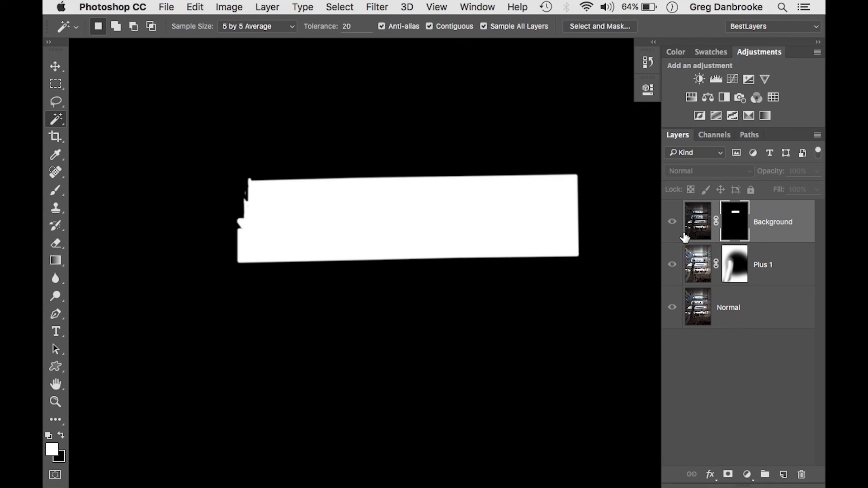
{"action": "left_click", "coordinate": [738, 231], "text": "alt"}
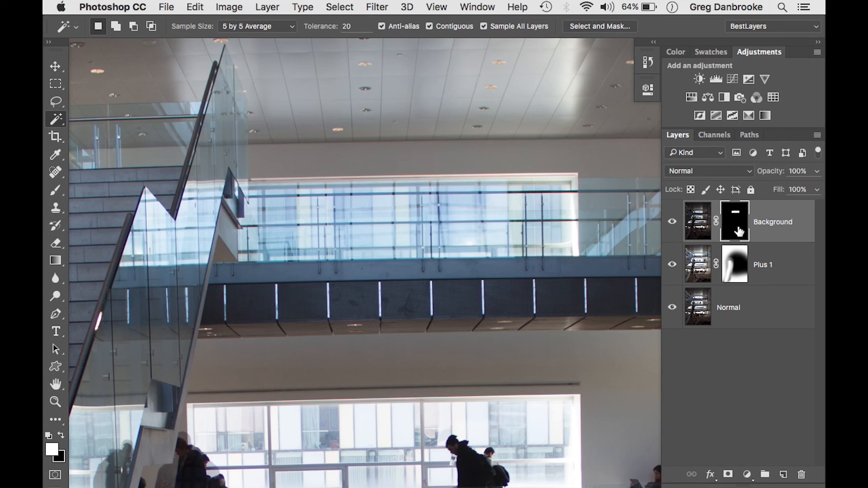
{"action": "left_click", "coordinate": [673, 224]}
{"action": "left_click", "coordinate": [673, 222]}
{"action": "left_click", "coordinate": [673, 223]}
{"action": "left_click", "coordinate": [673, 223]}
Step: Examine the bright ground-floor entrance windows up close, with all layers and with the Normal layer alone
{"action": "left_click", "coordinate": [494, 253], "text": "alt"}
{"action": "left_click", "coordinate": [494, 254], "text": "alt"}
{"action": "left_click", "coordinate": [494, 253], "text": "alt"}
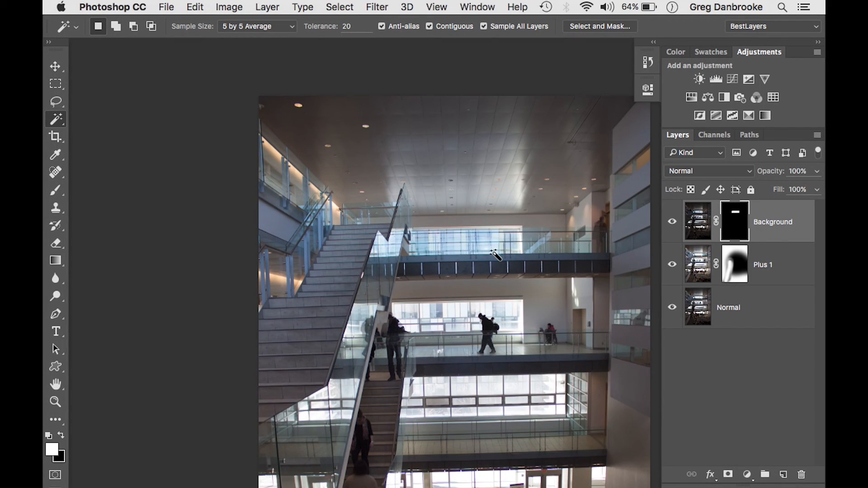
{"action": "scroll", "coordinate": [496, 255], "scroll_direction": "down", "scroll_amount": 5}
{"action": "scroll", "coordinate": [496, 256], "scroll_direction": "right", "scroll_amount": 2}
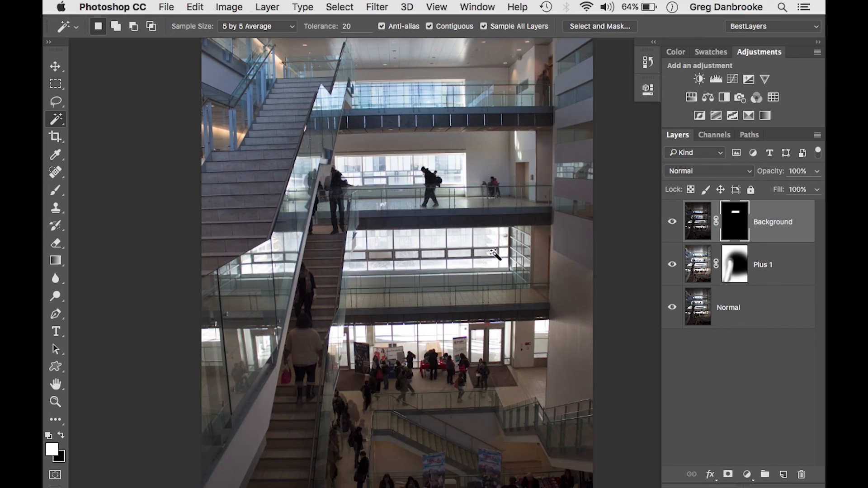
{"action": "left_click", "coordinate": [431, 340], "text": "super"}
{"action": "left_click", "coordinate": [432, 340], "text": "super"}
{"action": "left_click", "coordinate": [431, 340], "text": "super"}
{"action": "left_click", "coordinate": [432, 340], "text": "super"}
{"action": "scroll", "coordinate": [432, 341], "scroll_direction": "down", "scroll_amount": 2}
{"action": "scroll", "coordinate": [431, 341], "scroll_direction": "right", "scroll_amount": 1}
{"action": "left_click", "coordinate": [413, 298], "text": "super"}
{"action": "left_click", "coordinate": [412, 298], "text": "super"}
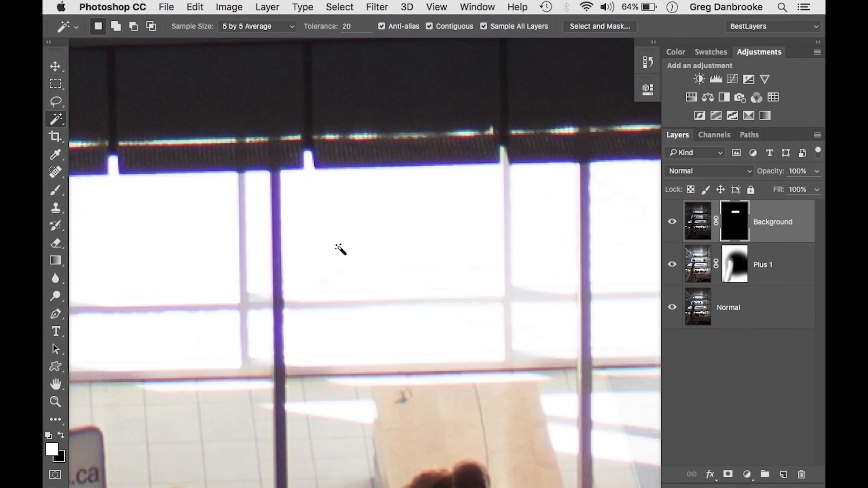
{"action": "left_click", "coordinate": [485, 272], "text": "alt+super"}
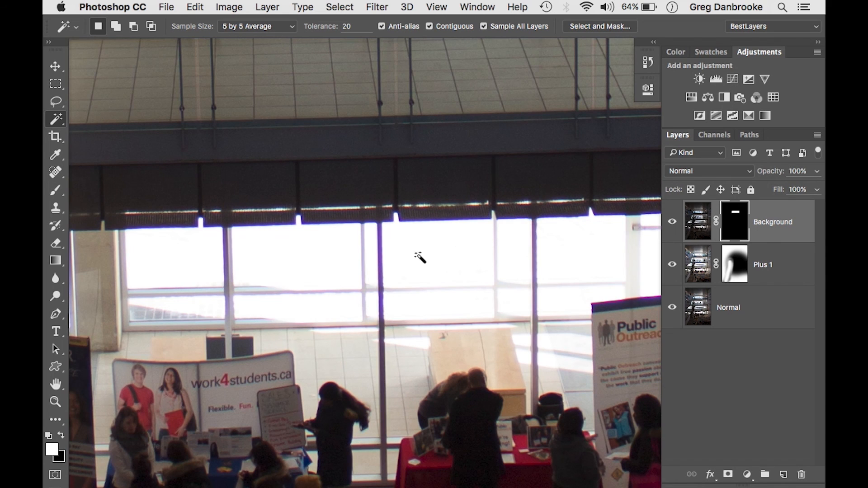
{"action": "left_click", "coordinate": [667, 310], "text": "alt"}
{"action": "left_click", "coordinate": [667, 310], "text": "alt"}
{"action": "left_click", "coordinate": [668, 310], "text": "alt"}
{"action": "left_click", "coordinate": [668, 310], "text": "alt"}
Step: Open HDRminus3.tif from the Manual HDR folder in Finder and duplicate its Background layer into HDRNormal.tif as Minus 3
{"action": "left_click", "coordinate": [68, 471]}
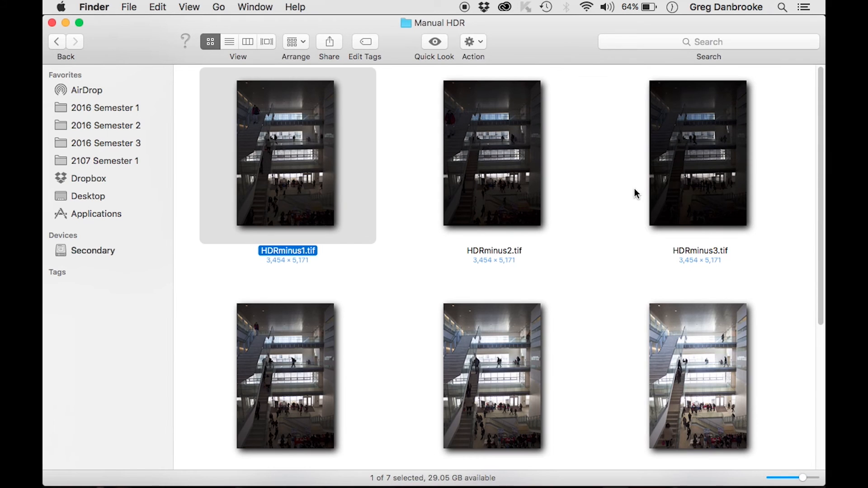
{"action": "double_click", "coordinate": [663, 169]}
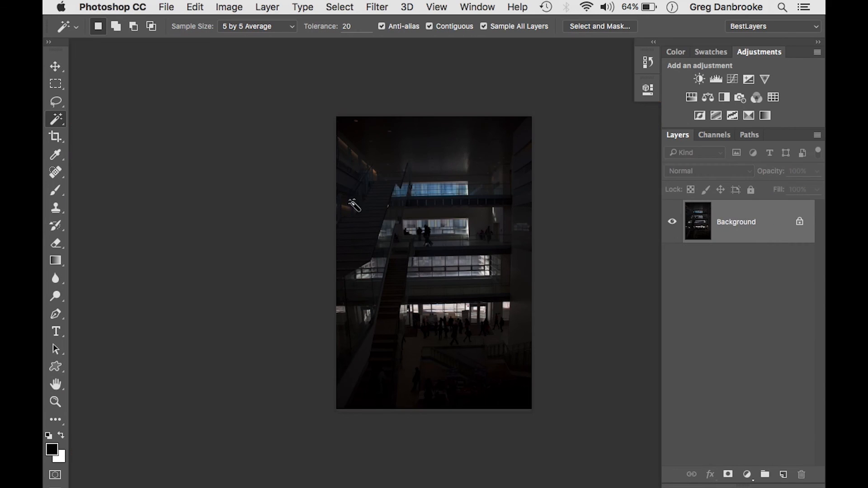
{"action": "right_click", "coordinate": [744, 223]}
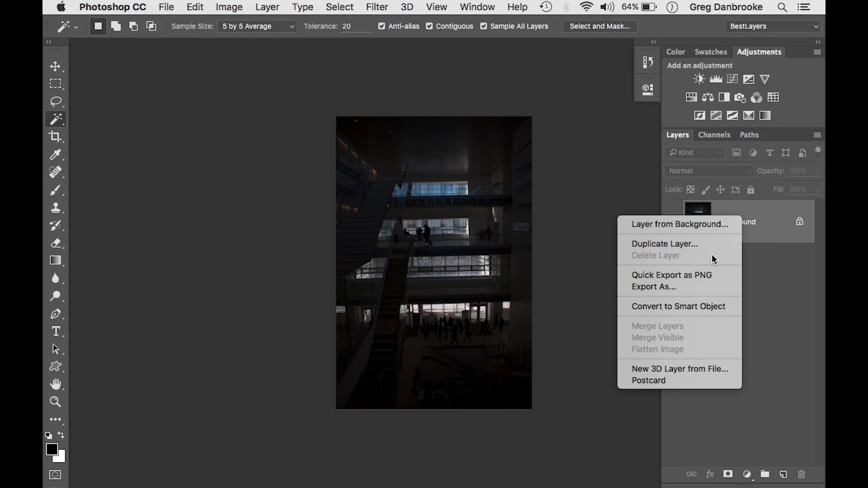
{"action": "left_click", "coordinate": [702, 246]}
{"action": "type", "text": "Minus 3"}
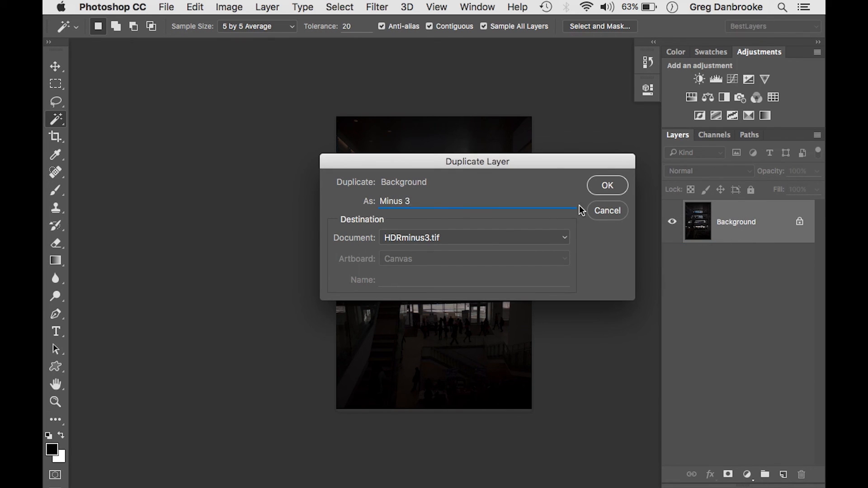
{"action": "left_click", "coordinate": [552, 238]}
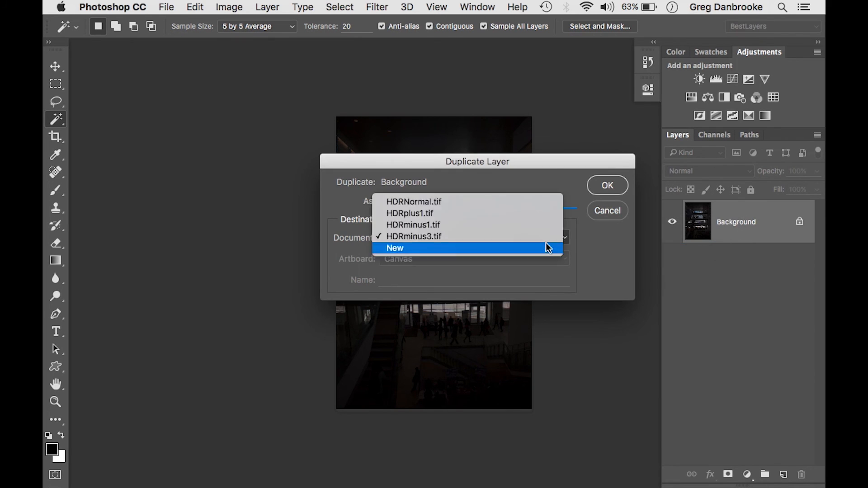
{"action": "left_click", "coordinate": [500, 202]}
{"action": "left_click", "coordinate": [593, 189]}
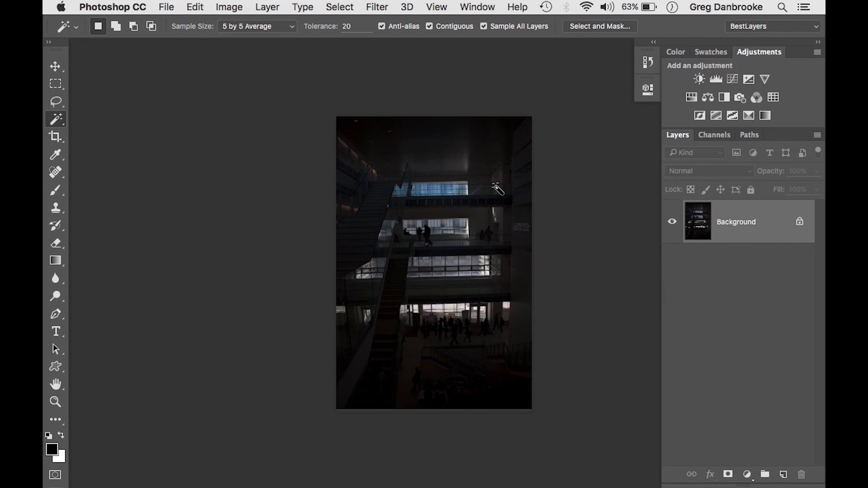
Step: Switch to the HDRNormal.tif document and add a black layer mask that hides the darkest exposure
{"action": "left_click", "coordinate": [490, 6]}
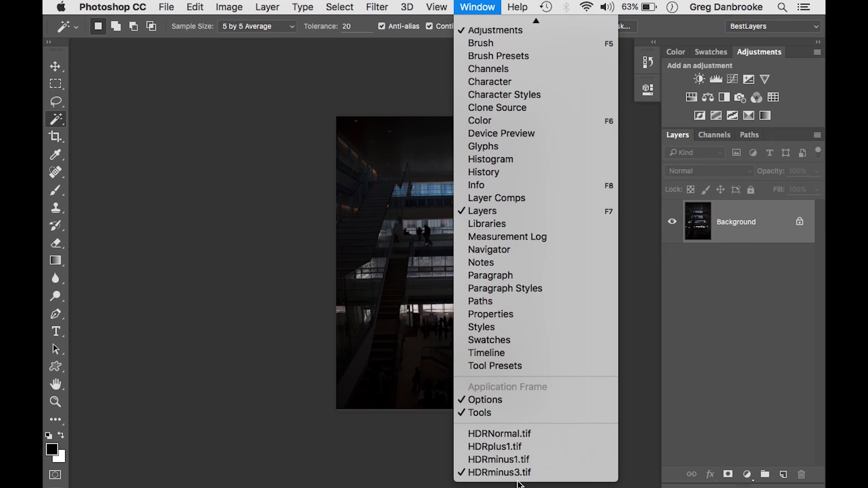
{"action": "left_click", "coordinate": [497, 434]}
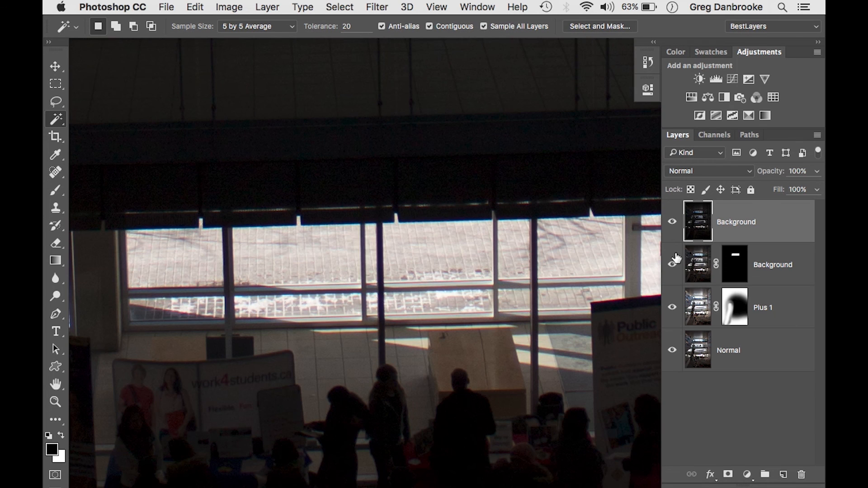
{"action": "left_click", "coordinate": [727, 475], "text": "alt"}
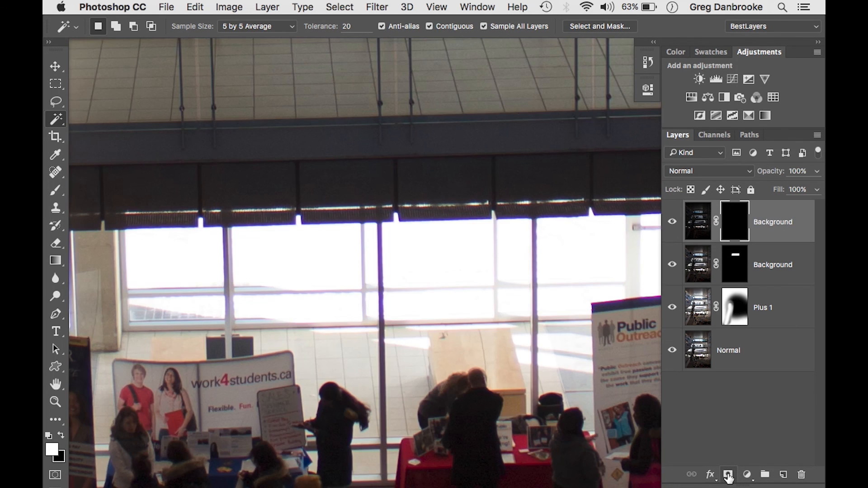
Step: Paint white on the new mask over the entrance window panes below the dark blinds with a size 35 brush
{"action": "key", "text": "b"}
{"action": "key", "text": "x"}
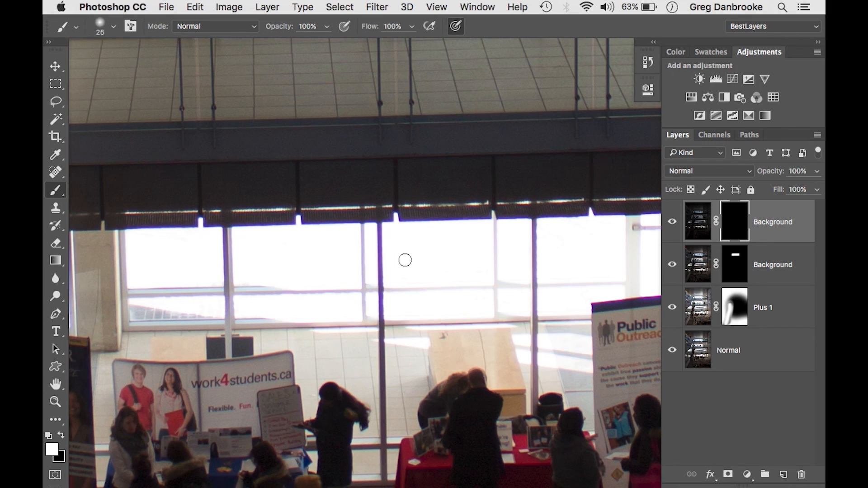
{"action": "mouse_move", "coordinate": [494, 237]}
{"action": "left_mouse_down"}
{"action": "mouse_move", "coordinate": [410, 237]}
{"action": "mouse_move", "coordinate": [464, 227]}
{"action": "left_mouse_up"}
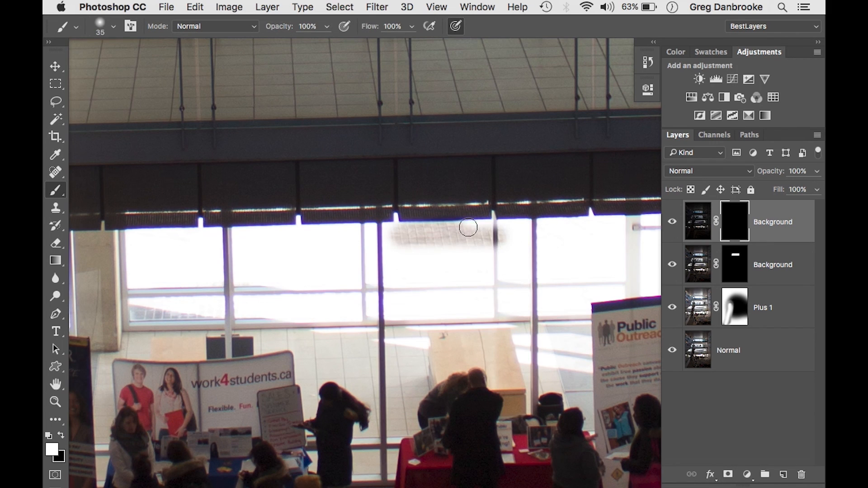
{"action": "mouse_move", "coordinate": [393, 229]}
{"action": "left_mouse_down"}
{"action": "mouse_move", "coordinate": [394, 265]}
{"action": "mouse_move", "coordinate": [412, 271]}
{"action": "mouse_move", "coordinate": [405, 272]}
{"action": "mouse_move", "coordinate": [408, 263]}
{"action": "mouse_move", "coordinate": [454, 251]}
{"action": "mouse_move", "coordinate": [419, 252]}
{"action": "mouse_move", "coordinate": [427, 292]}
{"action": "mouse_move", "coordinate": [453, 287]}
{"action": "mouse_move", "coordinate": [449, 271]}
{"action": "mouse_move", "coordinate": [236, 267]}
{"action": "mouse_move", "coordinate": [312, 244]}
{"action": "mouse_move", "coordinate": [356, 248]}
{"action": "mouse_move", "coordinate": [278, 248]}
{"action": "mouse_move", "coordinate": [396, 228]}
{"action": "mouse_move", "coordinate": [295, 243]}
{"action": "mouse_move", "coordinate": [174, 244]}
{"action": "mouse_move", "coordinate": [345, 240]}
{"action": "mouse_move", "coordinate": [204, 253]}
{"action": "left_mouse_up"}
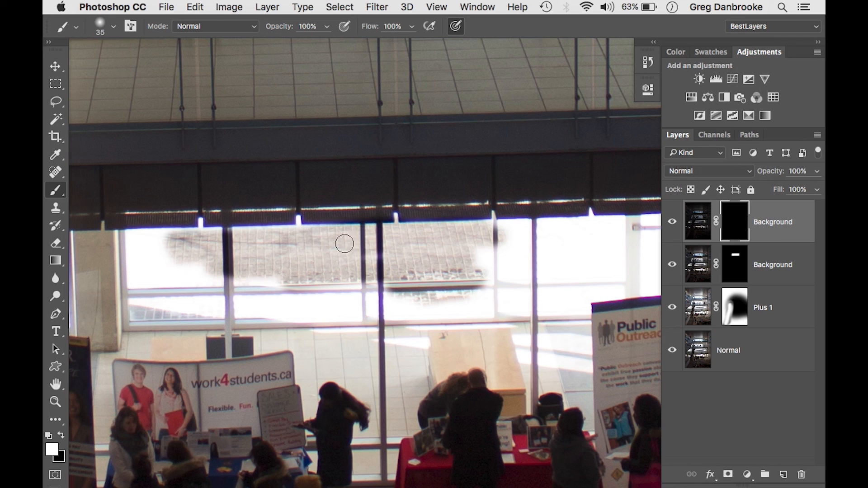